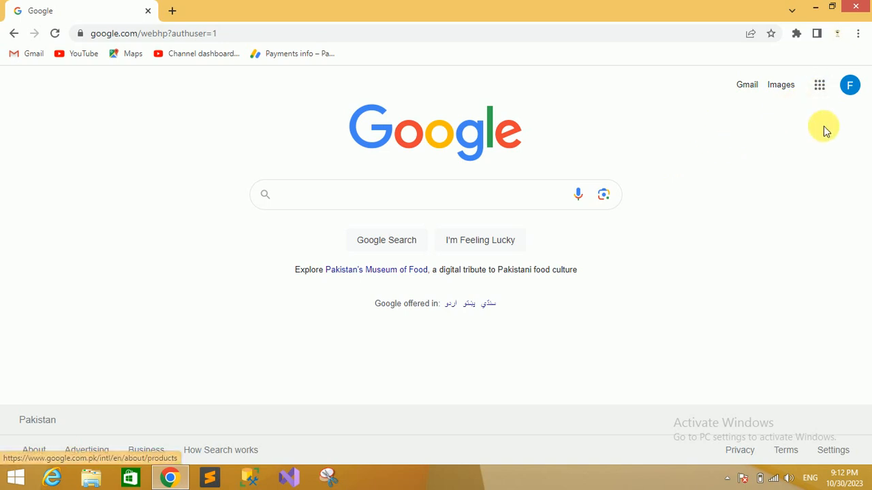
Step: Open Blogger from the Google apps list
click(821, 89)
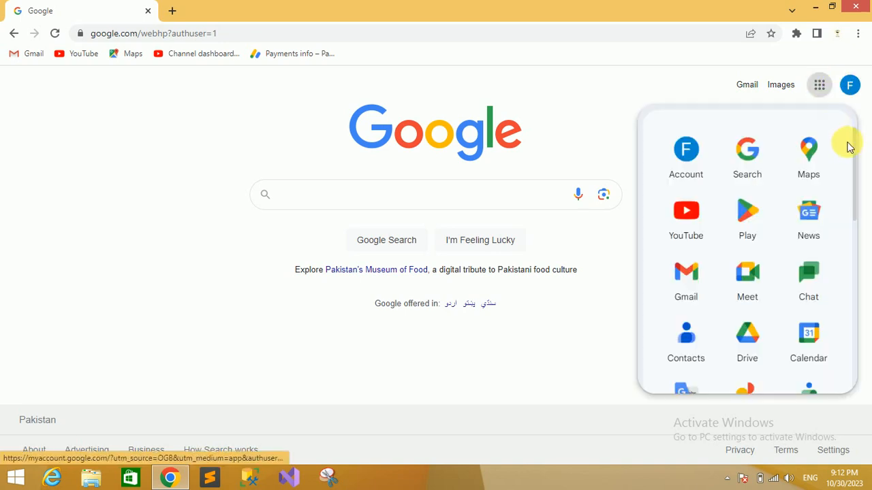
drag(855, 154, 851, 244)
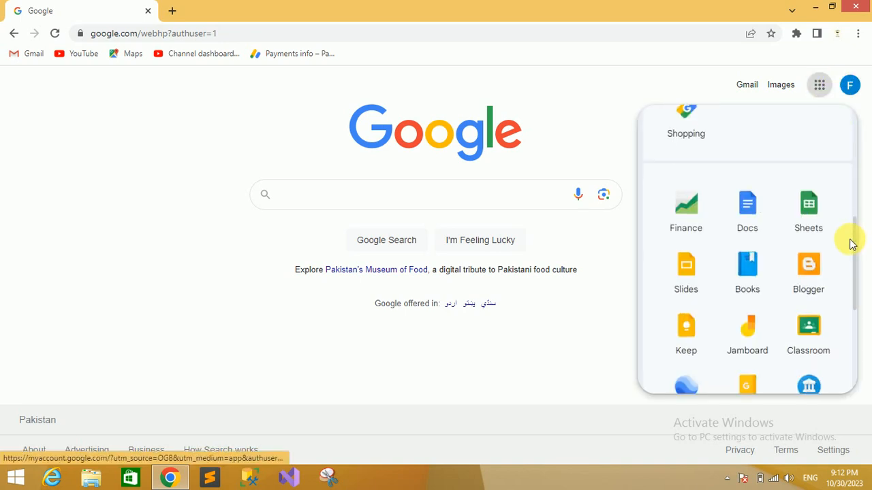
click(807, 269)
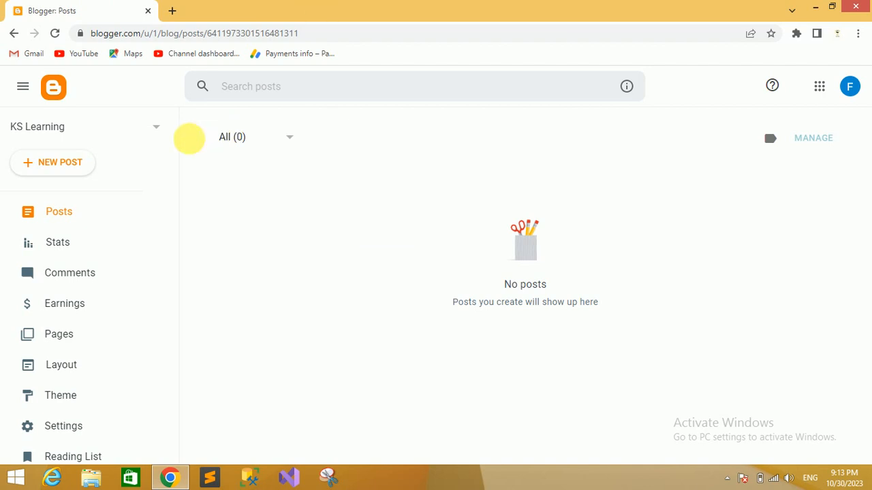
Step: View the live KS Learning blog and look over its menus and sidebar widgets
drag(171, 146, 66, 393)
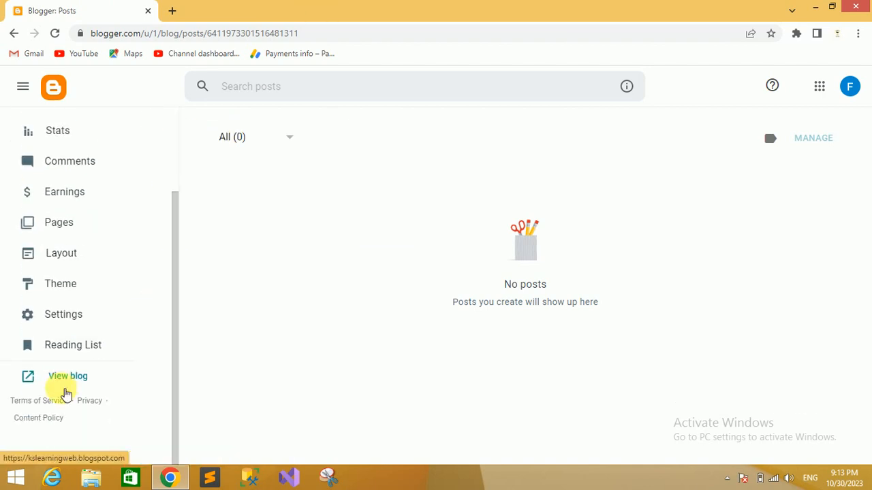
click(68, 378)
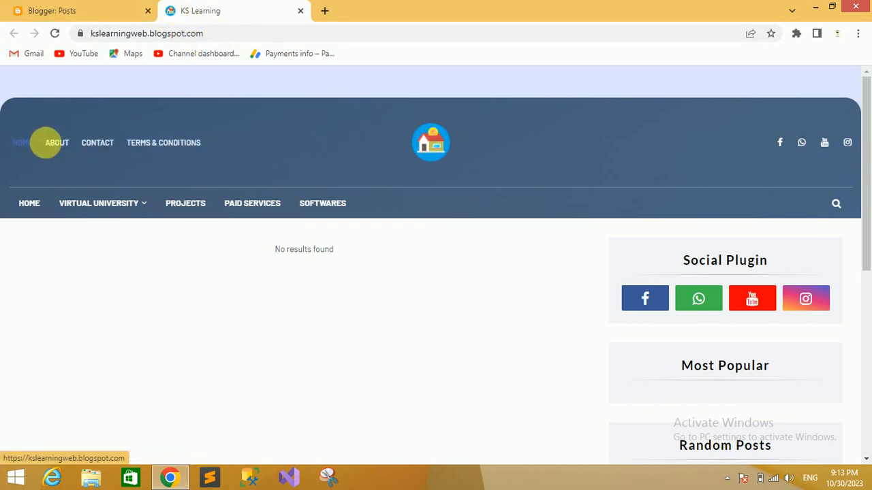
mouse_move(97, 211)
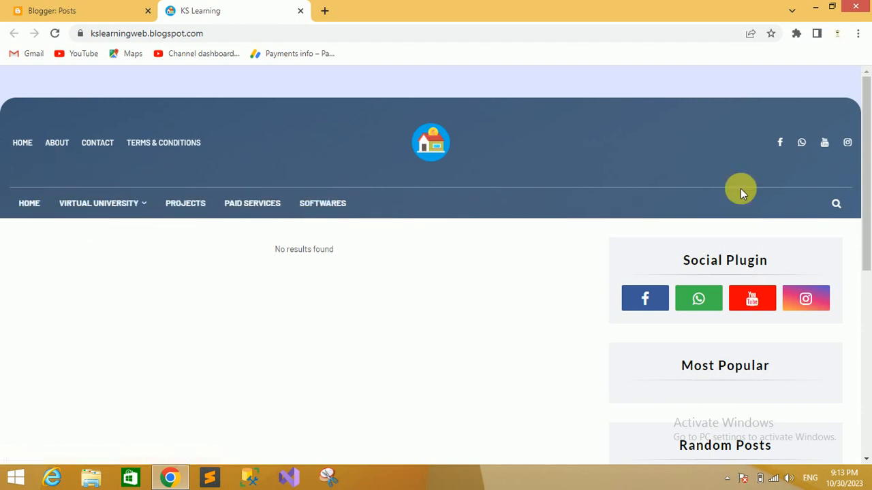
drag(866, 151, 862, 189)
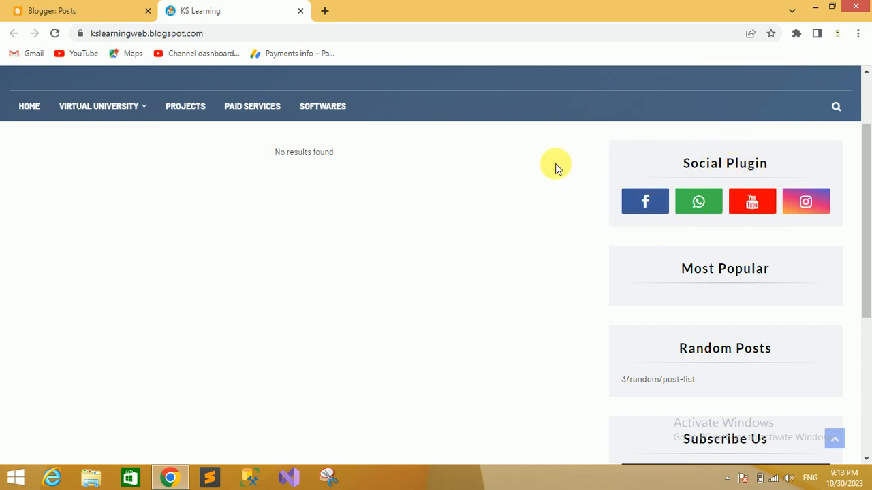
Step: Open the blog's Layout page in Blogger and check the Social Plugin section on the live blog against it
click(93, 14)
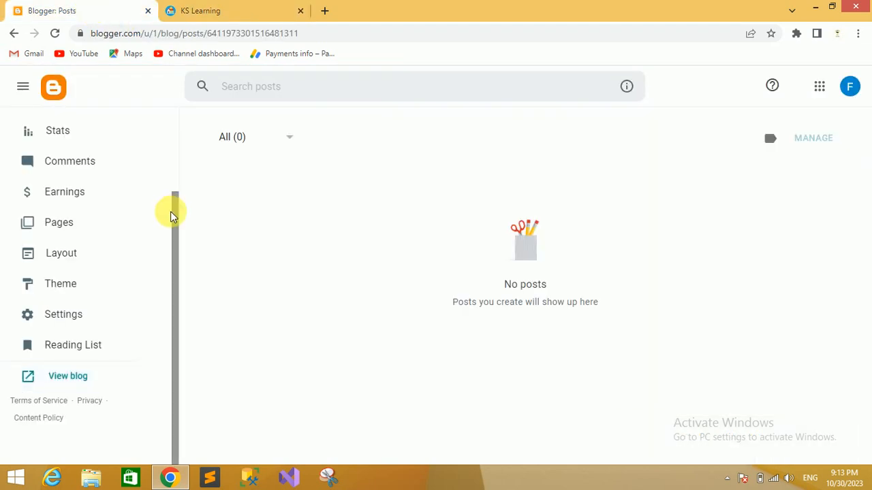
click(60, 254)
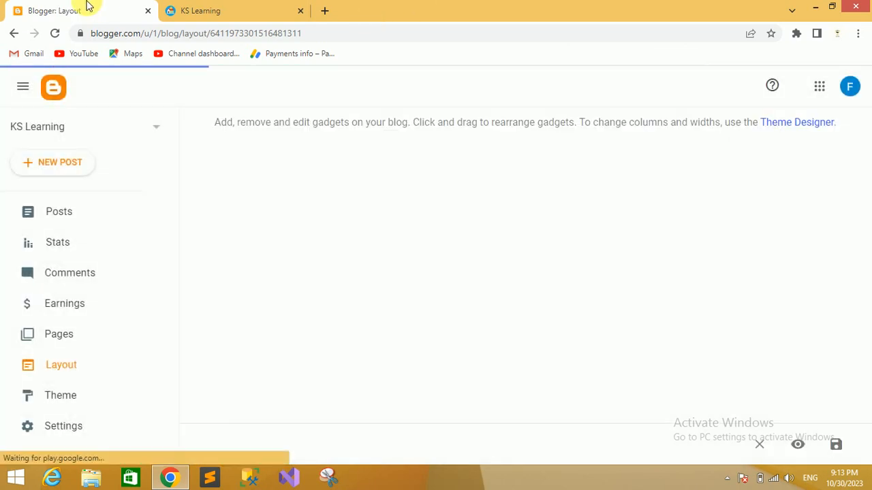
click(197, 9)
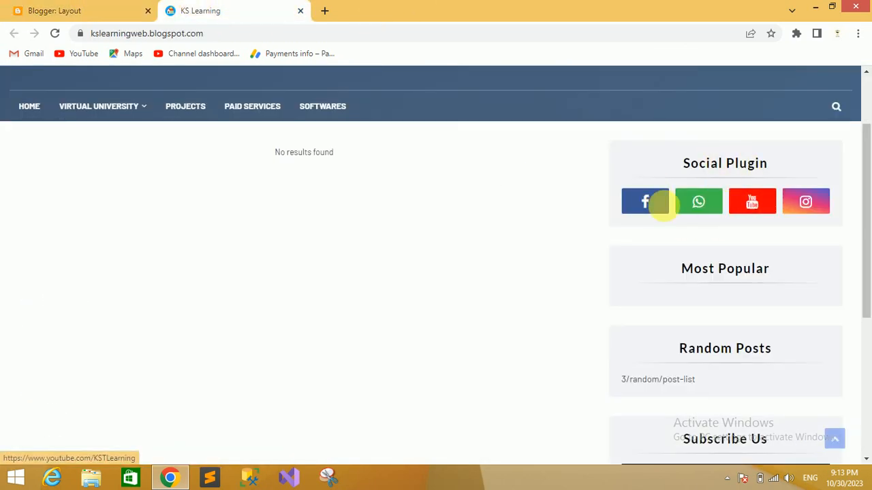
drag(681, 164, 772, 163)
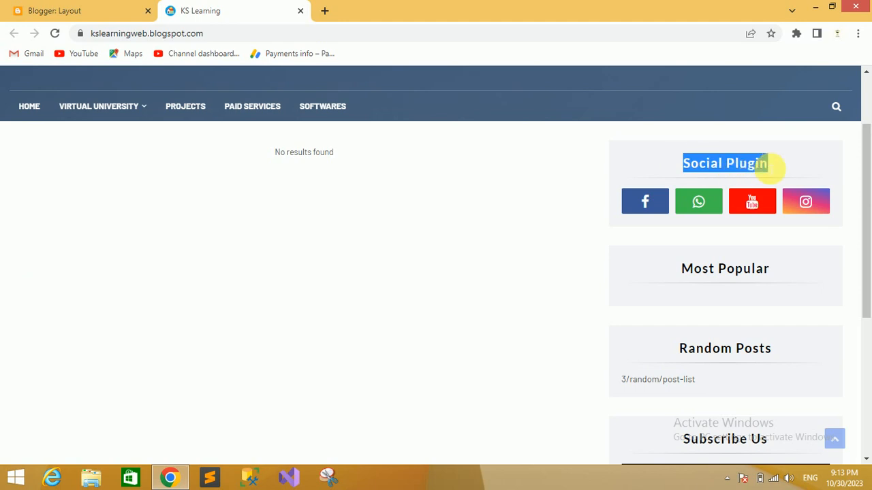
click(516, 140)
click(122, 16)
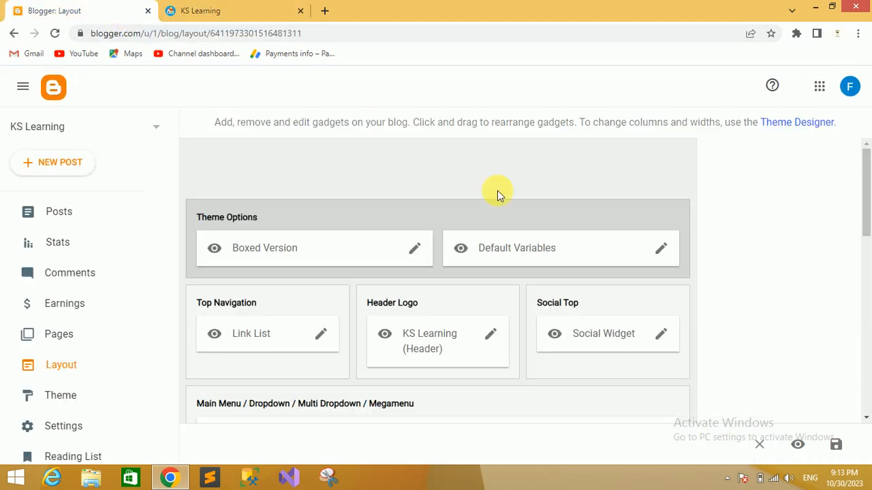
Step: Hide the Social Plugin widget in the layout's Social Widget section, save it and reload the live blog
drag(866, 167, 867, 312)
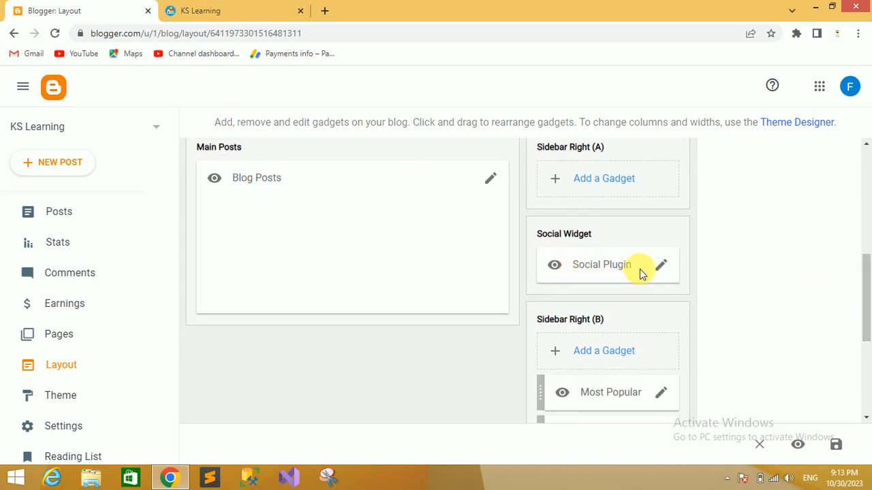
click(660, 266)
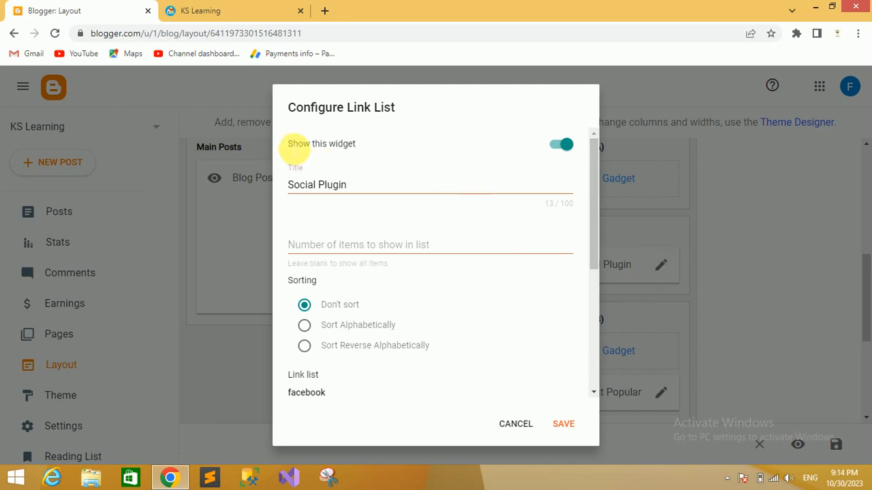
click(567, 148)
click(565, 148)
click(568, 151)
click(560, 150)
click(561, 422)
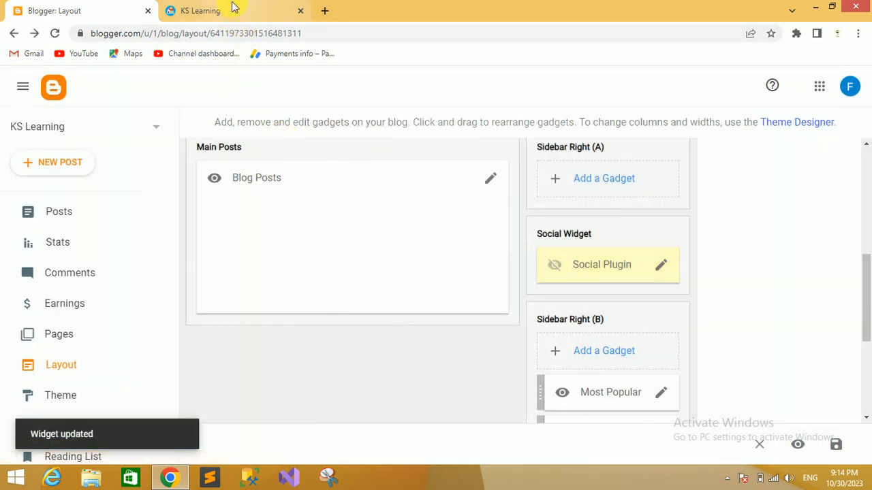
click(234, 9)
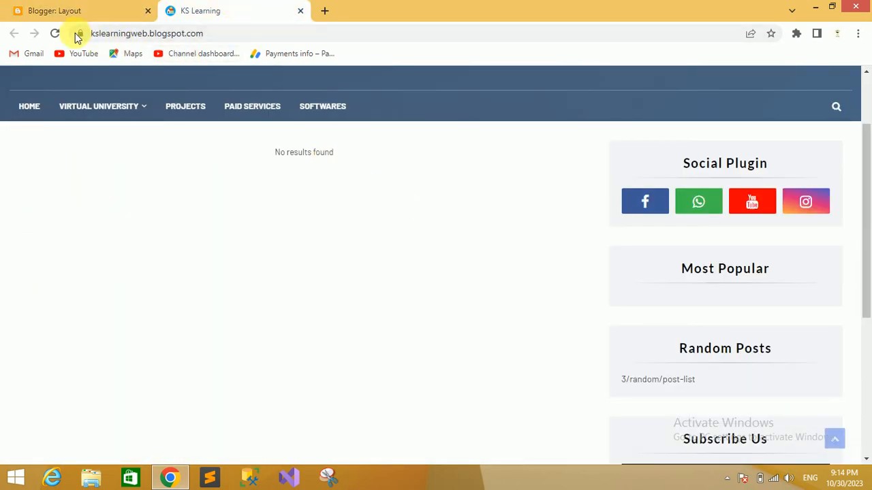
click(55, 33)
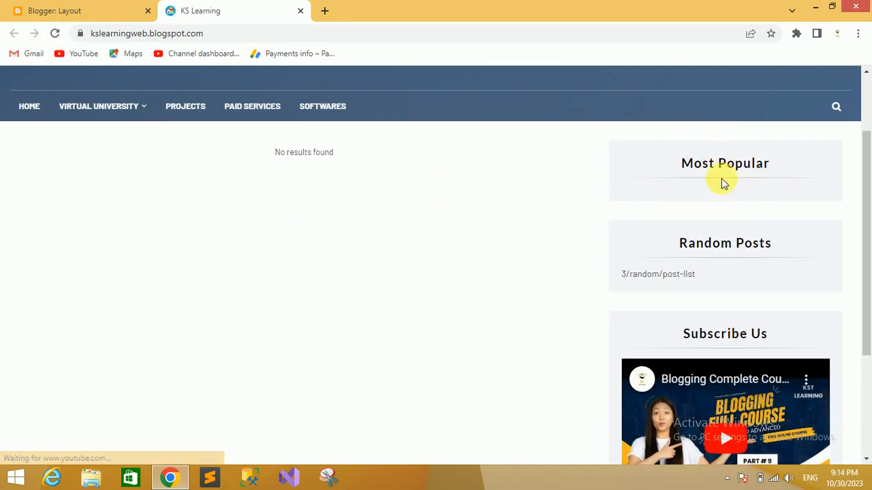
Step: Turn showing of the Social Plugin widget back on, save it and check the reloaded live blog
click(71, 10)
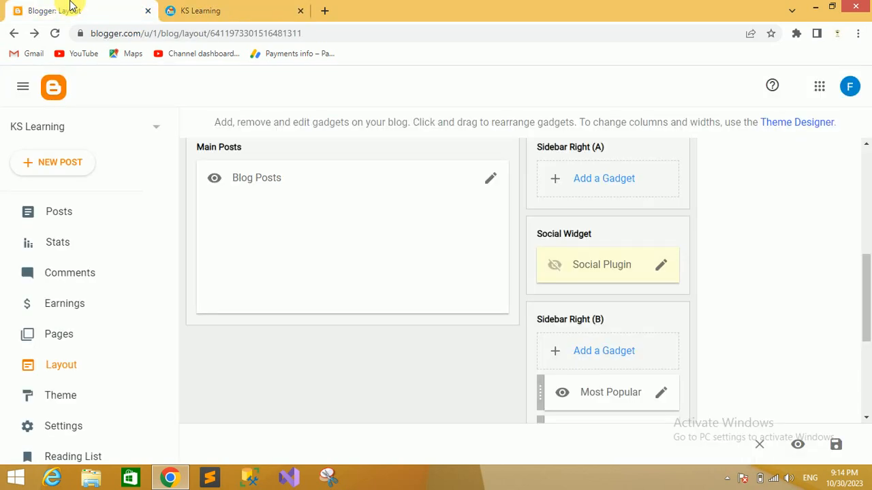
click(662, 267)
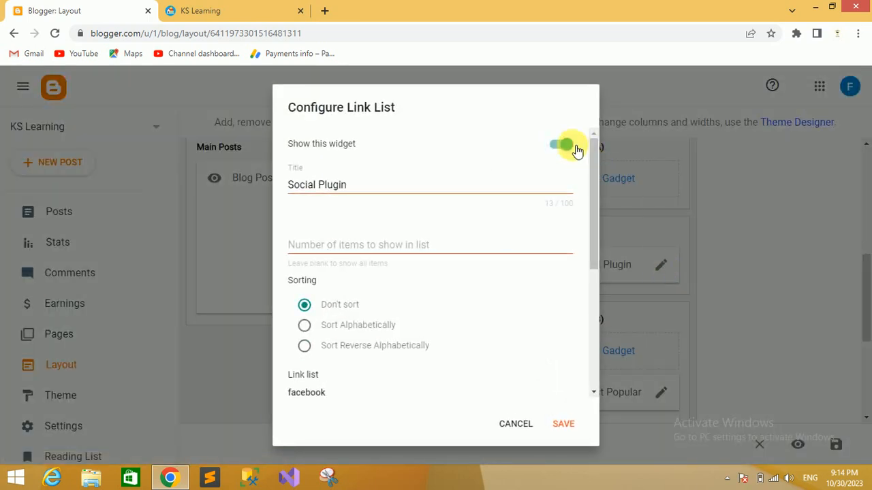
click(564, 425)
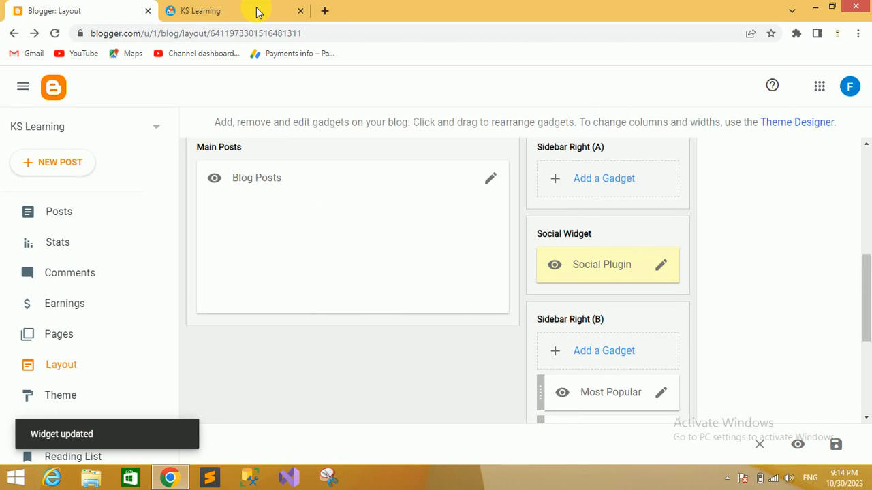
click(226, 10)
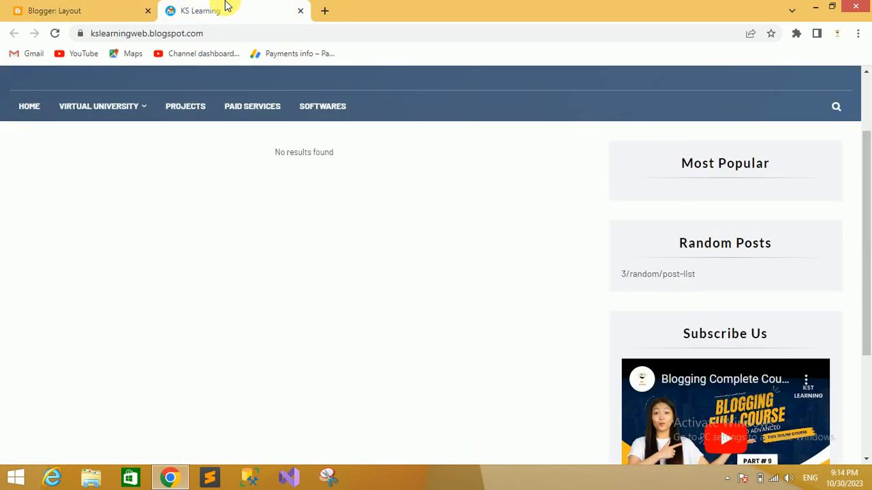
click(55, 34)
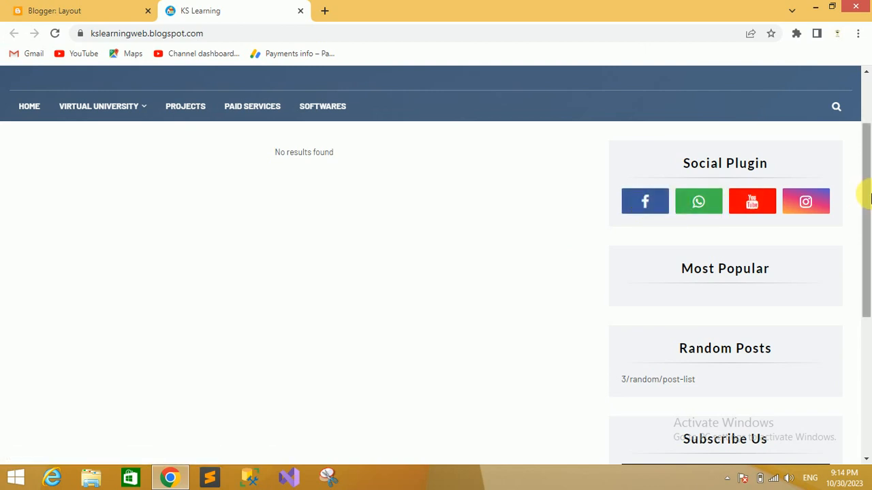
mouse_move(869, 197)
mouse_down()
mouse_move(863, 292)
mouse_move(863, 195)
mouse_up()
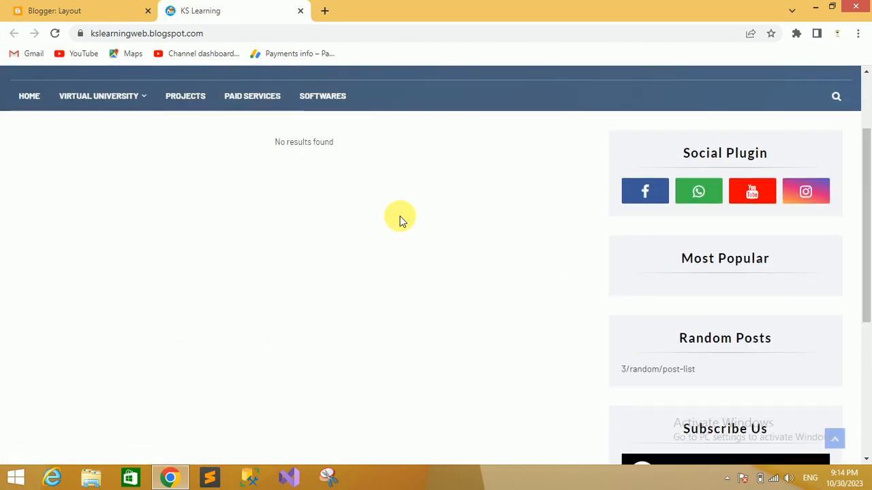
drag(281, 149, 336, 148)
click(343, 148)
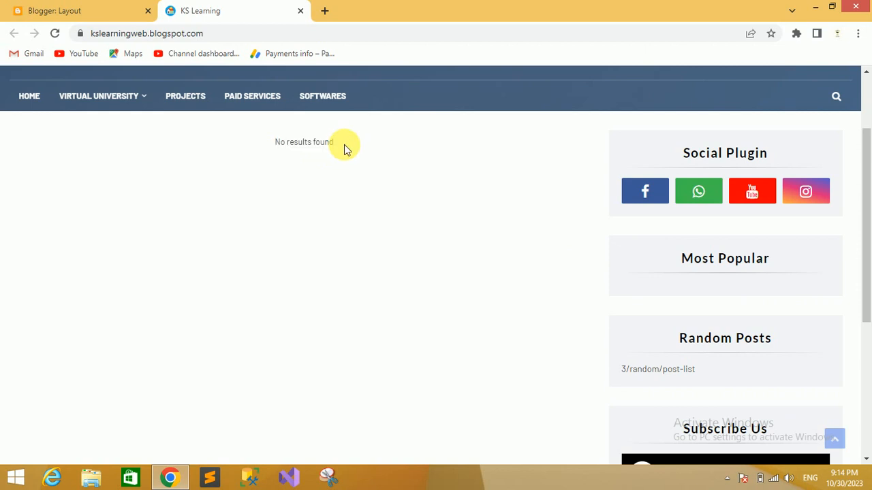
Step: Go back to Blogger, look over the layout sections and start a new post from the Posts page
click(88, 8)
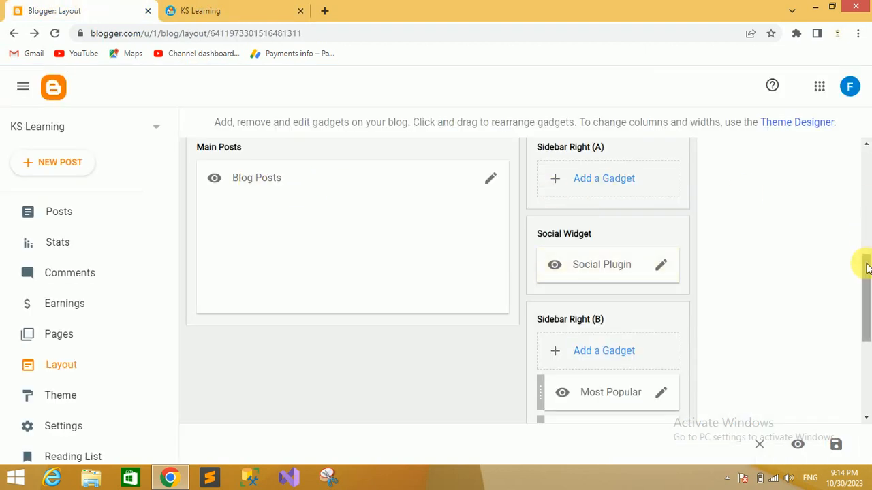
drag(865, 262, 860, 145)
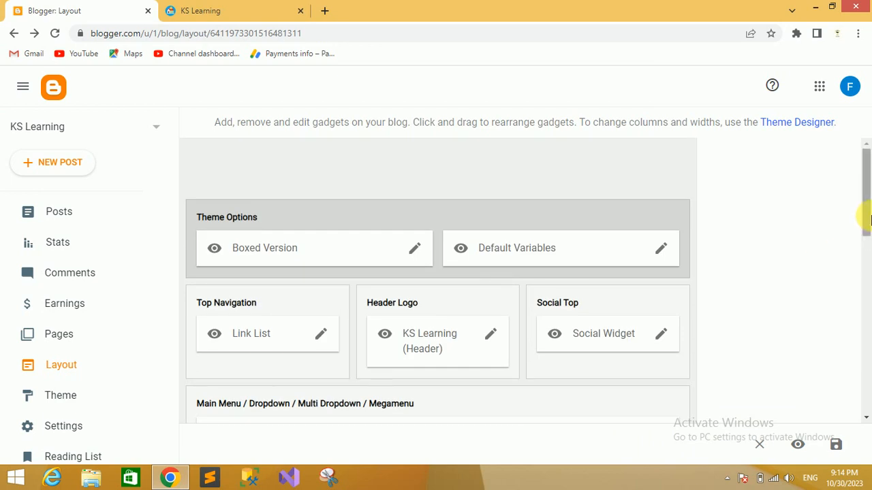
drag(867, 187, 864, 404)
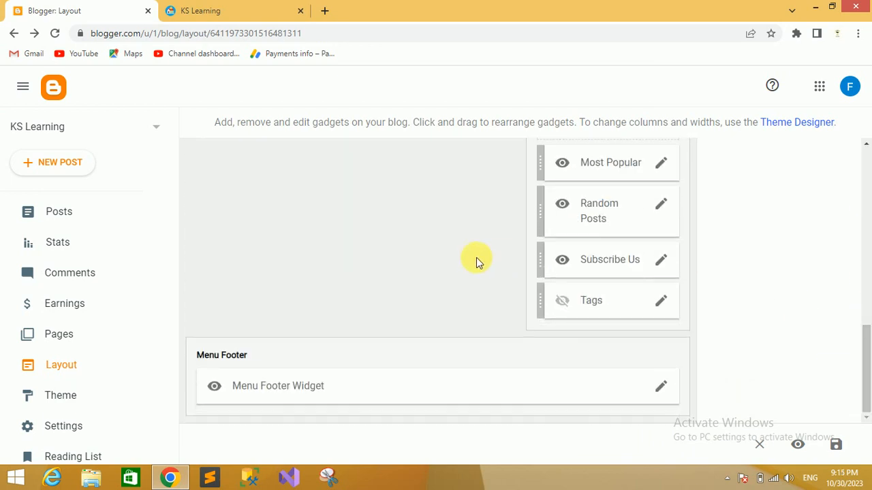
click(60, 213)
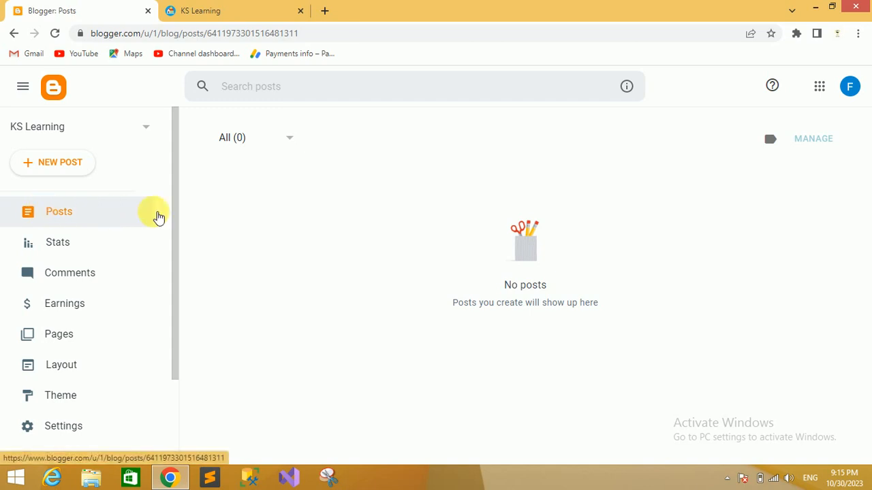
click(66, 168)
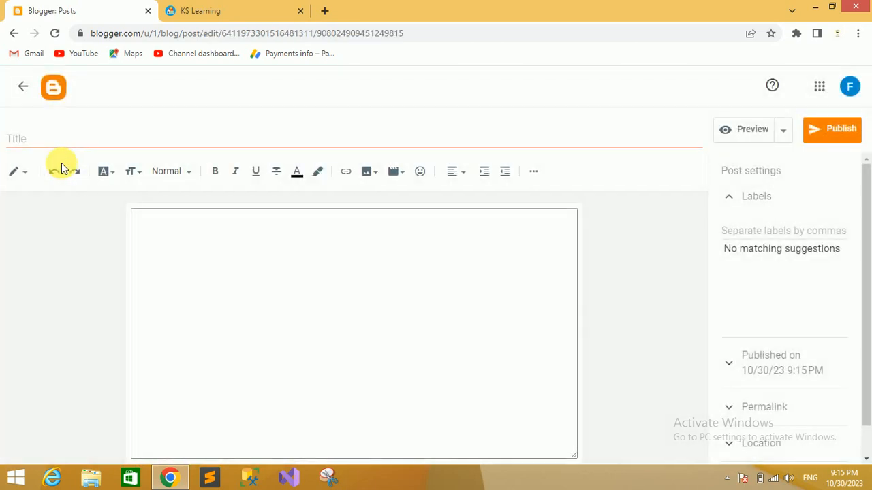
Step: Title the new post "Post 1" and fill its body with the "Lorem ipsum dolor sit amet" placeholder paragraph
click(43, 142)
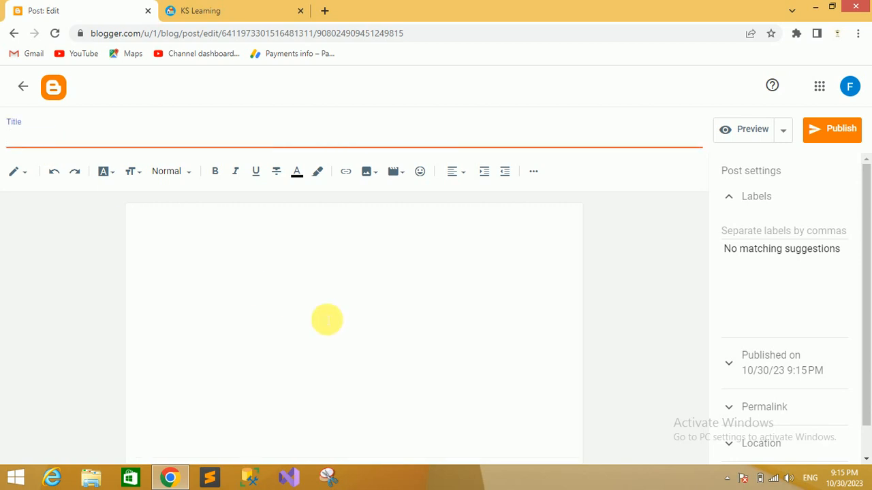
click(209, 223)
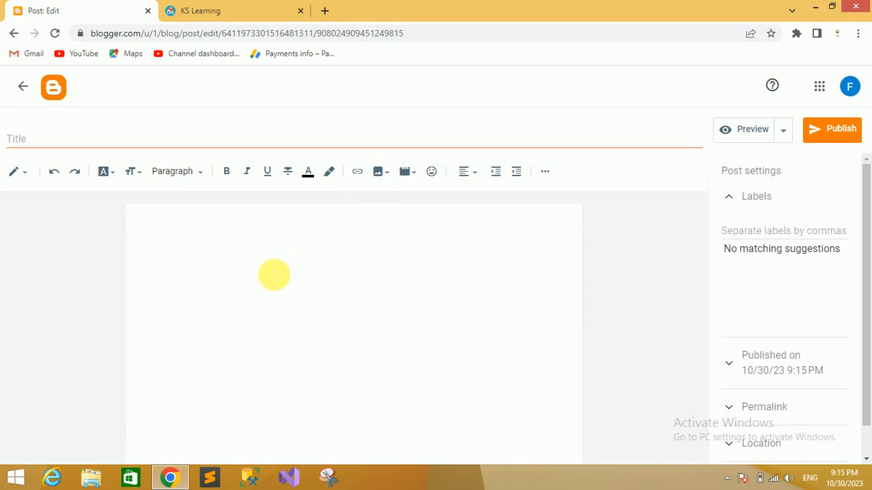
click(35, 140)
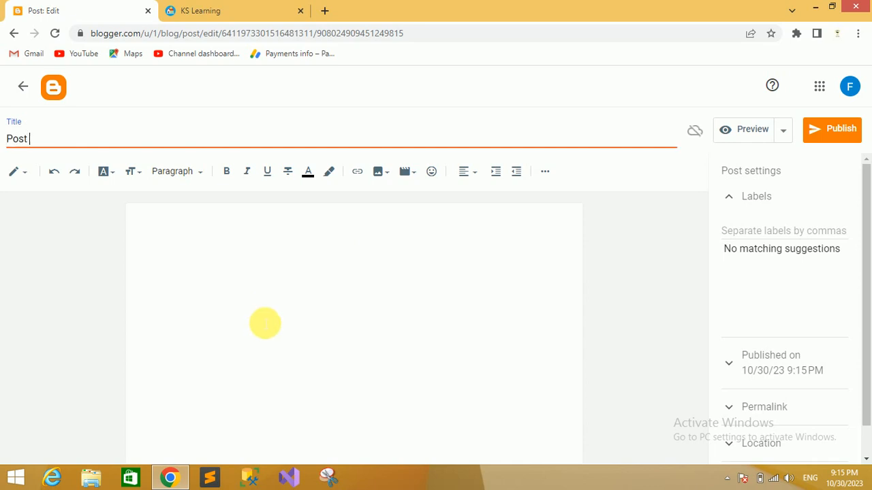
click(235, 262)
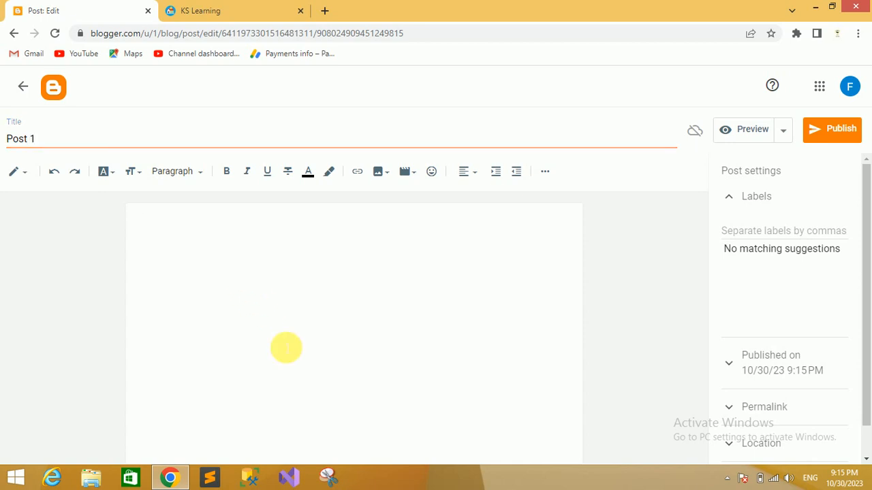
text(Lorem ipsum dolor sit amet, consectetur adipisicing elit, sed do eiusmod tempor incididunt ut labore et dolore magna aliqua. Ut enim ad minim veniam, quis nostrud exercitation ullamco laboris nisi ut aliquip ex ea commodo consequat. Duis aute irure dolor in reprehenderit in voluptate velit esse cillum dolore eu fugiat nulla pariatur. Excepteur sint occaecat cupidatat non proident, sunt in culpa qui officia deserunt mollit anim id est laborum.)
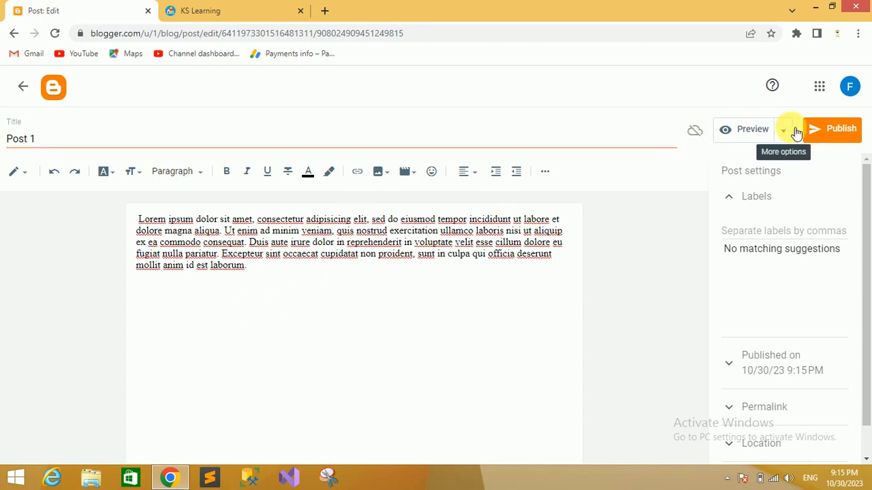
Step: Back out of publishing the post and add the label "MS Office" to it
click(825, 134)
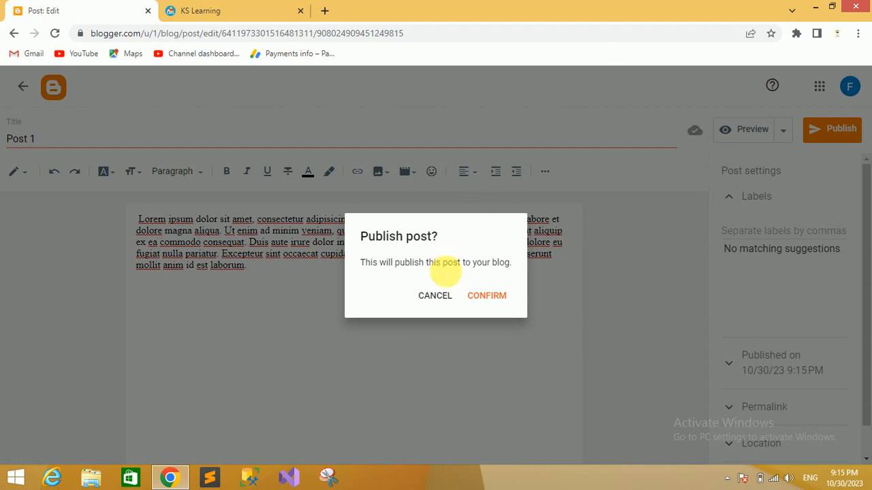
click(441, 297)
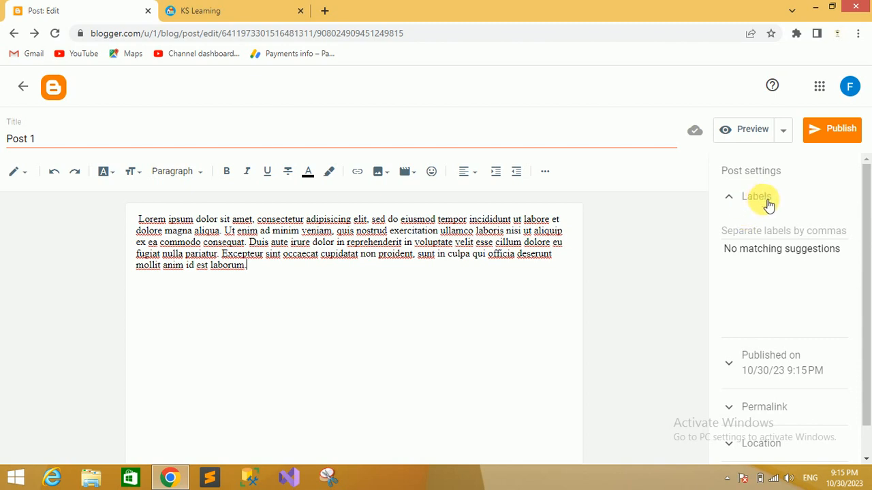
click(750, 231)
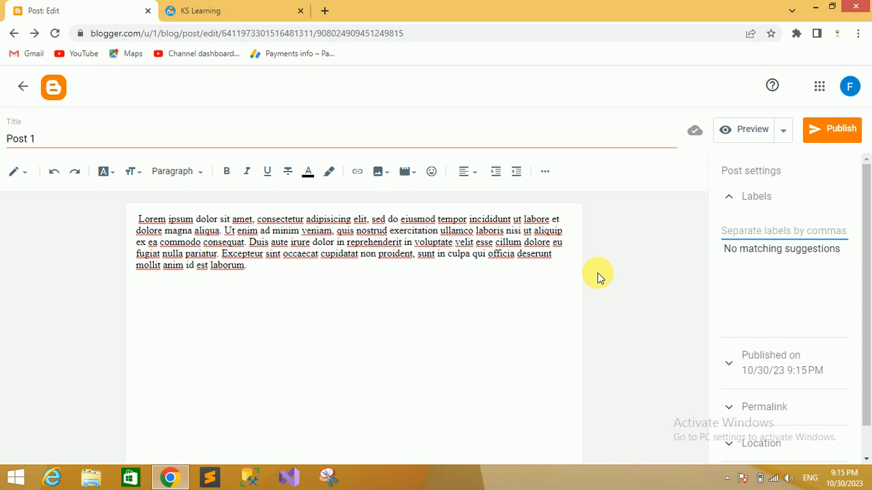
text(MS Office,)
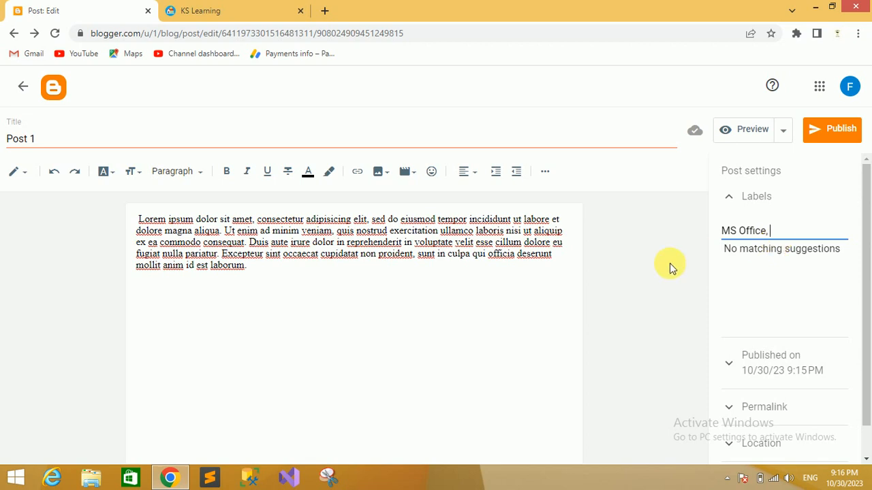
key(BackSpace)
key(BackSpace)
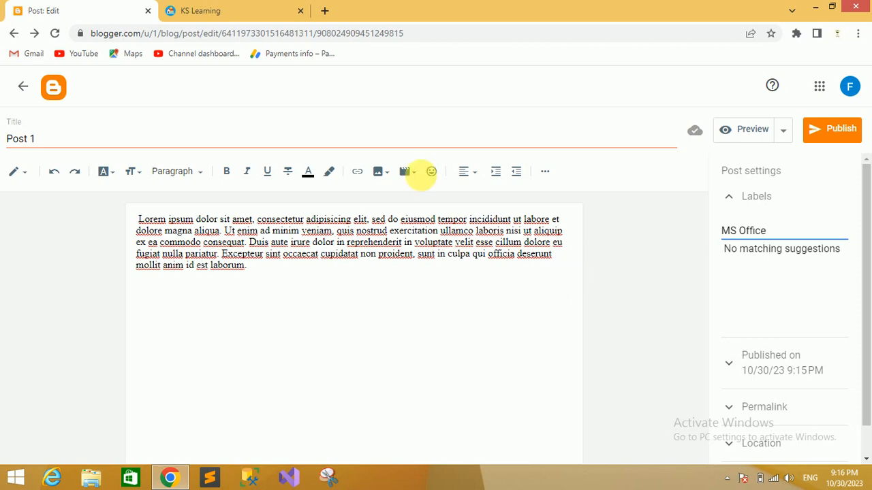
Step: Glance at the live blog's home page, return to the draft and publish "Post 1" to the blog
click(208, 8)
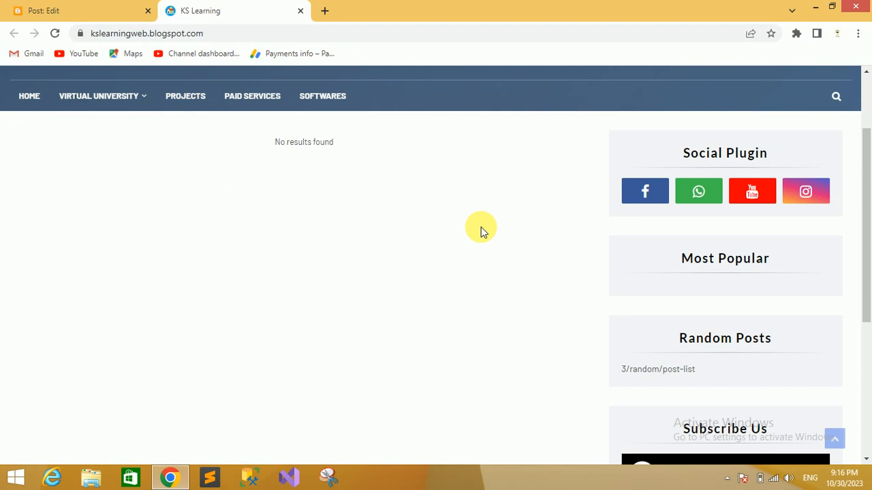
click(62, 8)
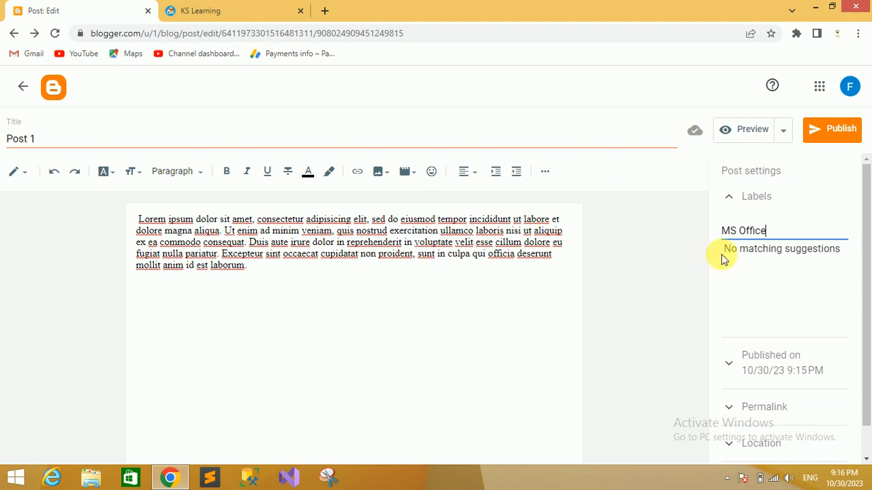
click(834, 129)
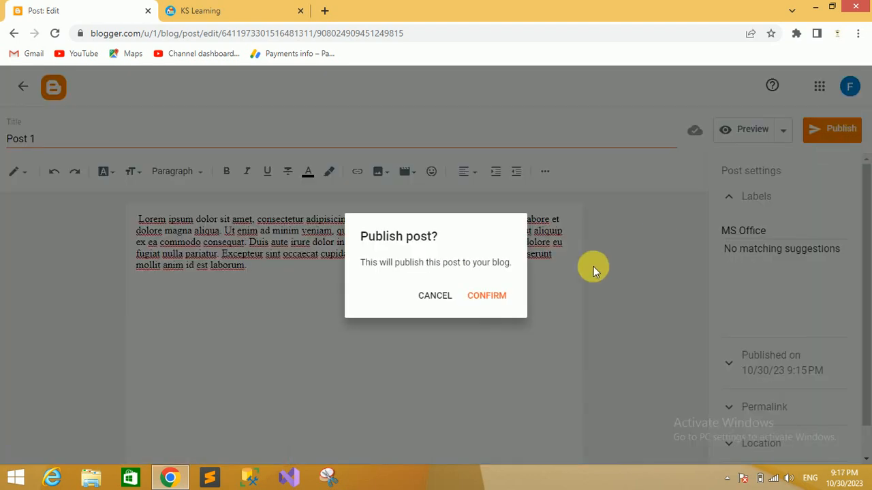
click(488, 297)
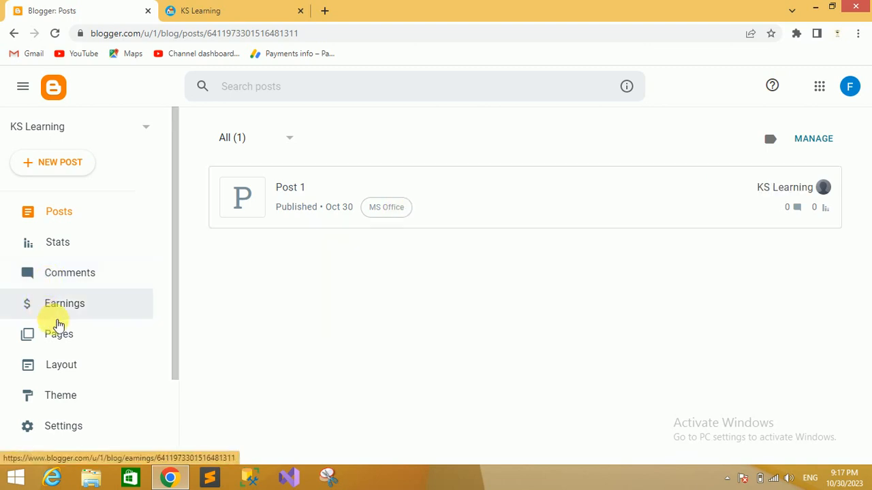
Step: Look over the blog's visitor statistics and return to the list of posts
click(64, 250)
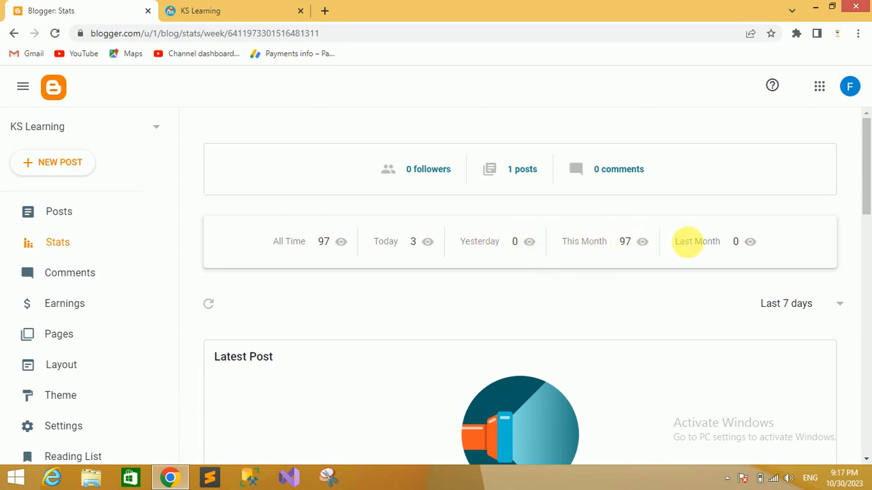
drag(866, 209, 862, 86)
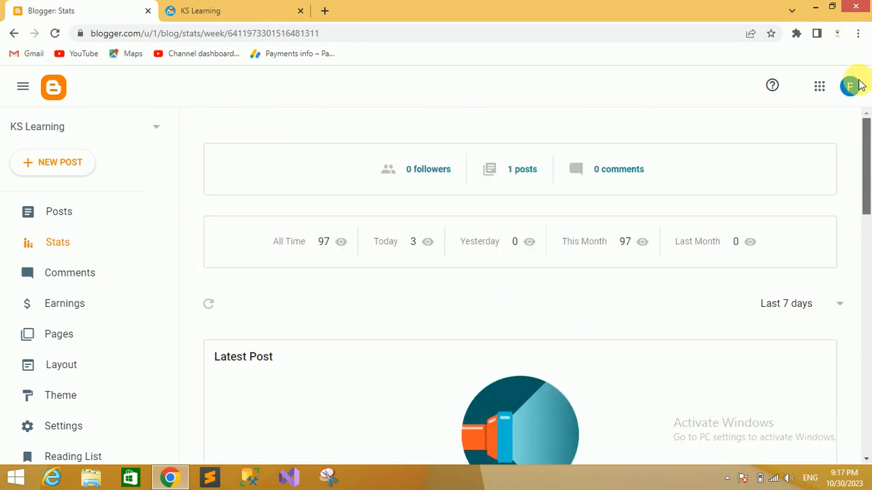
click(36, 216)
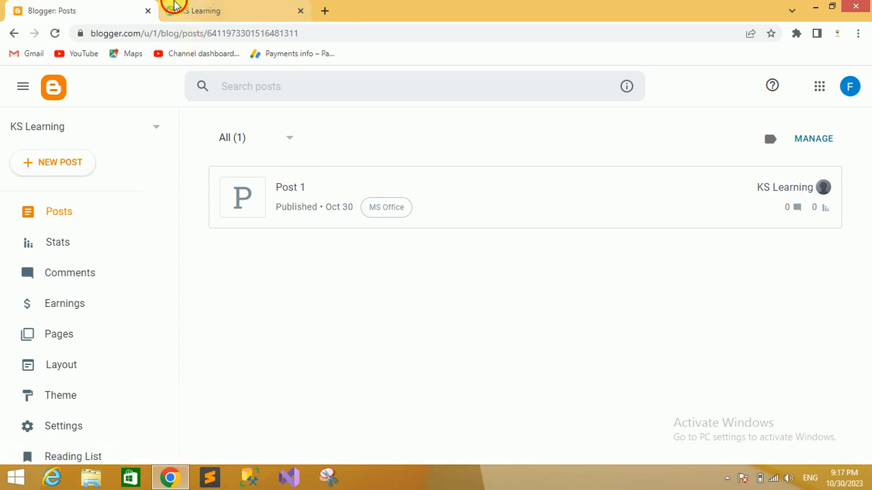
Step: Reload the live blog, open the full "Post 1" article and review its page down to the comment section
click(175, 7)
click(54, 34)
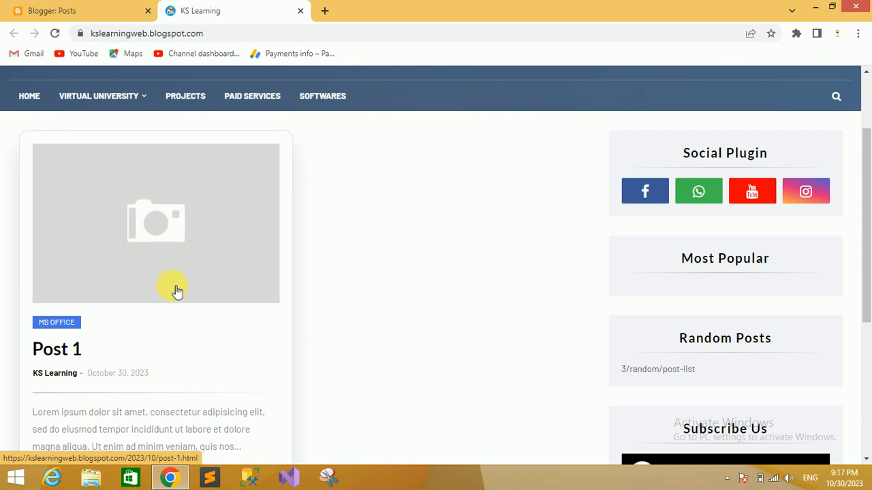
scroll(866, 204, down, 1)
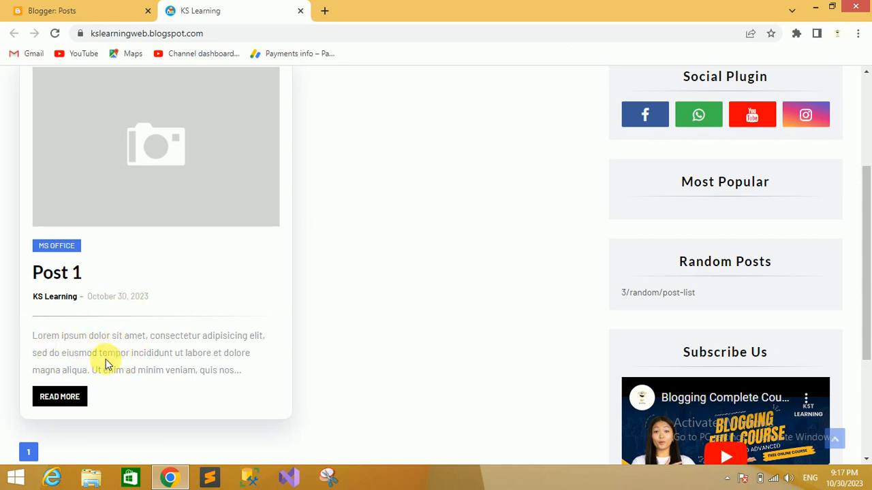
click(63, 399)
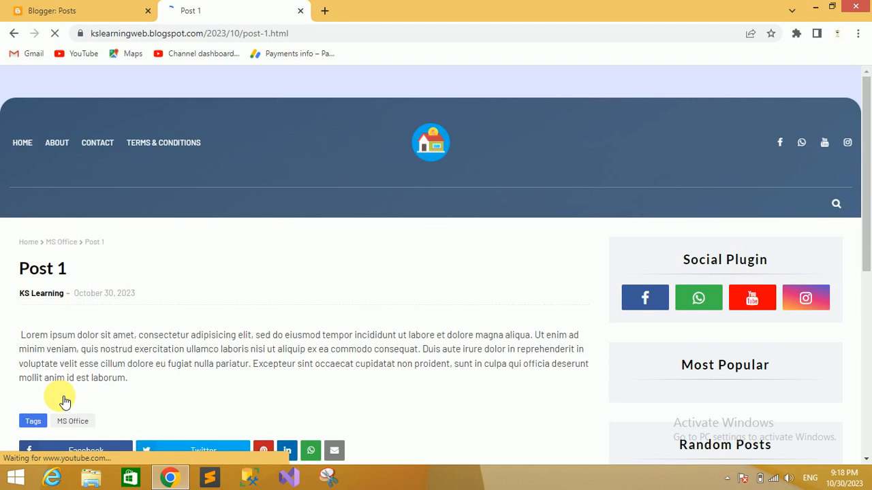
drag(865, 170, 865, 247)
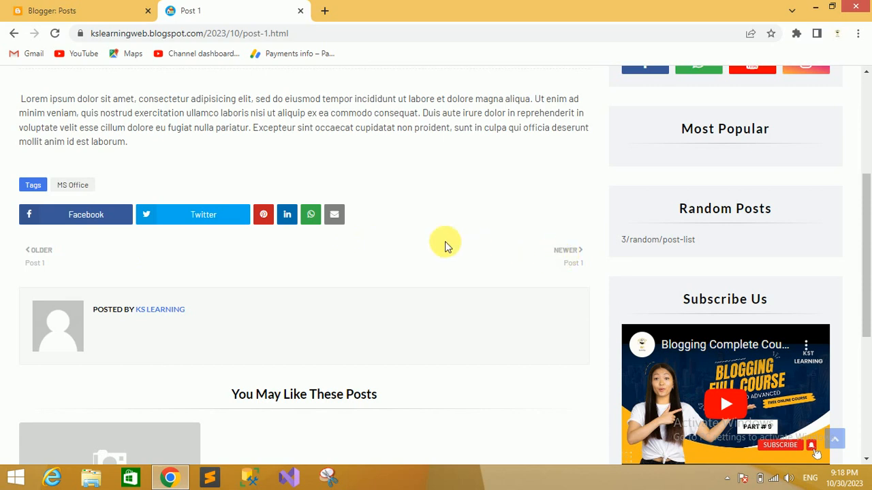
drag(866, 252, 870, 380)
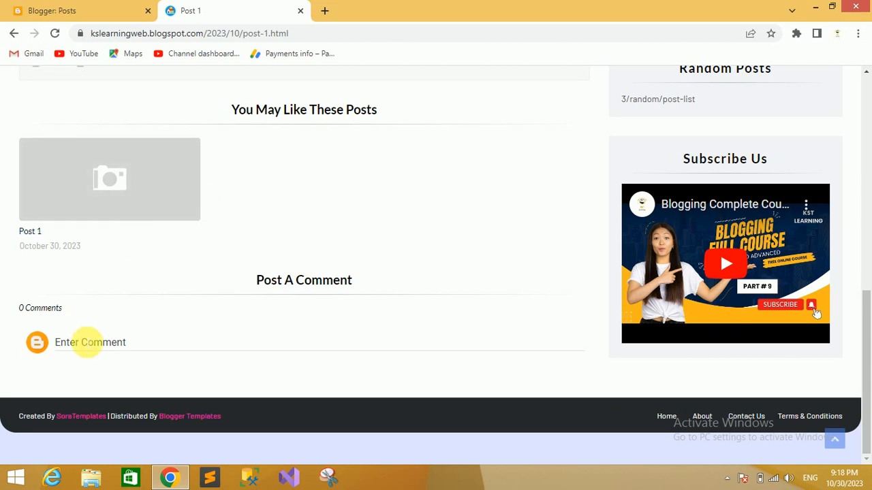
drag(868, 327, 869, 279)
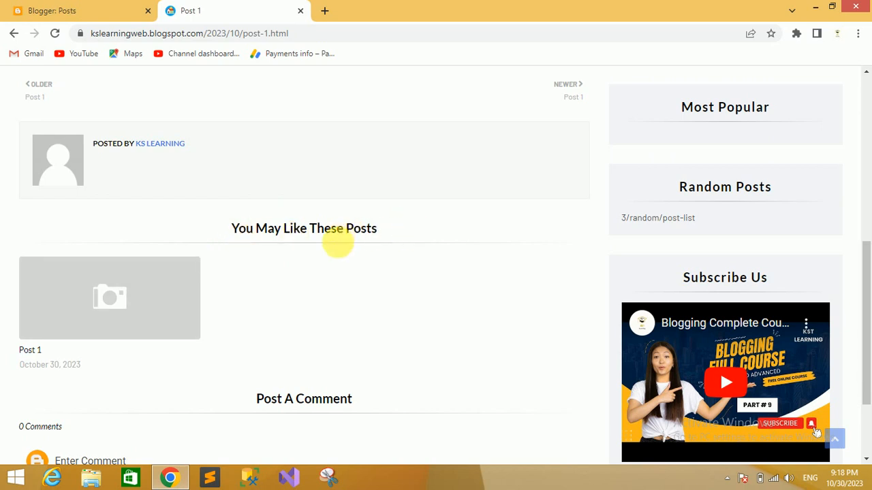
Step: Check Blogger's layout and posts pages against the live "Post 1" page and try the blog's Home link in the main menu
click(43, 10)
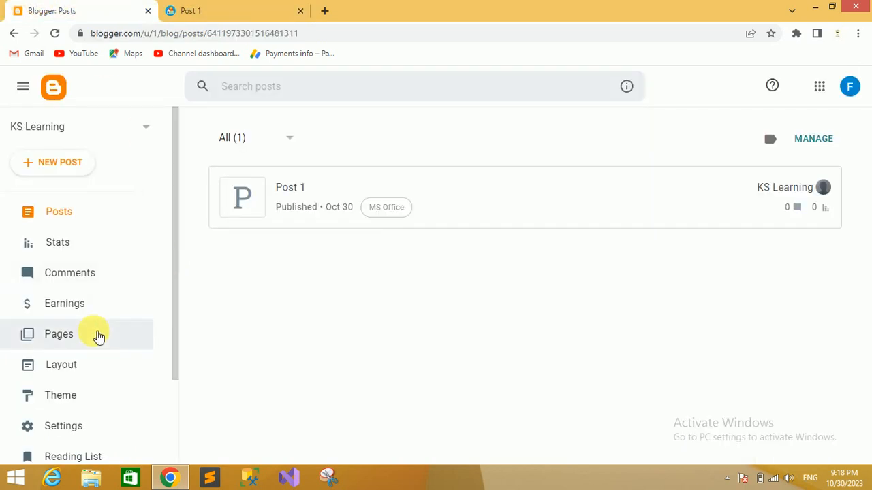
click(63, 365)
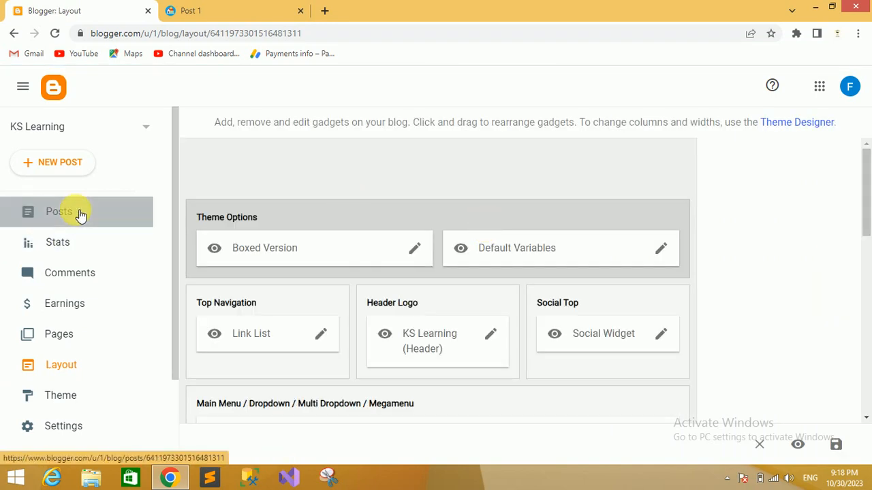
click(81, 216)
click(248, 8)
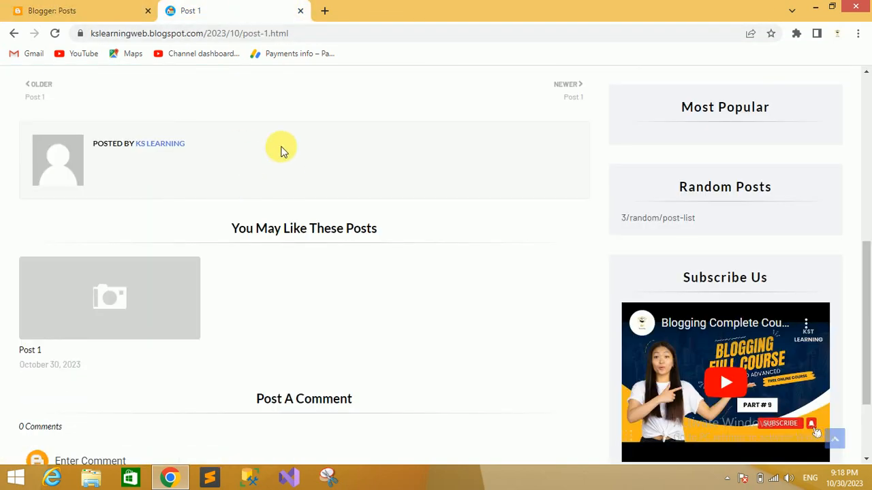
click(61, 9)
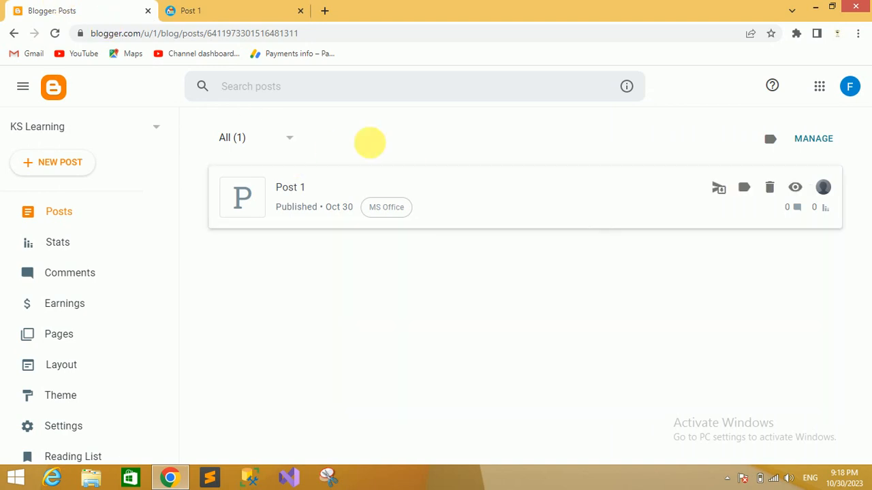
click(201, 12)
drag(865, 272, 862, 102)
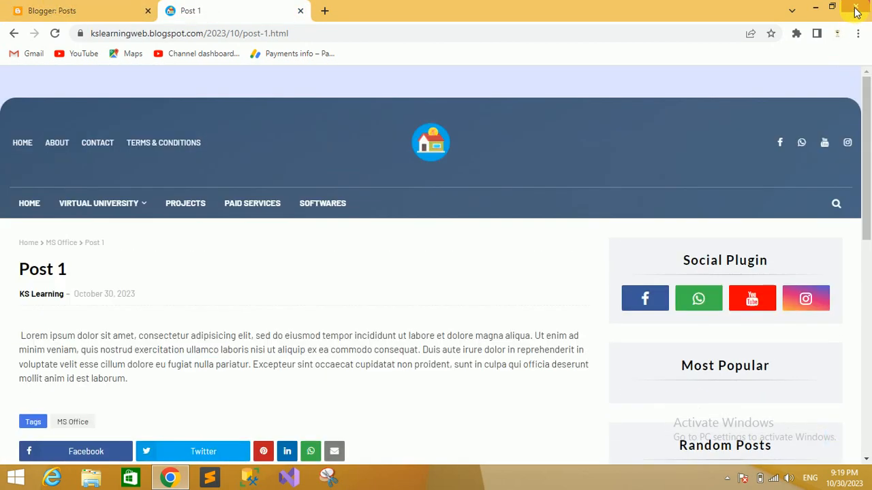
click(27, 201)
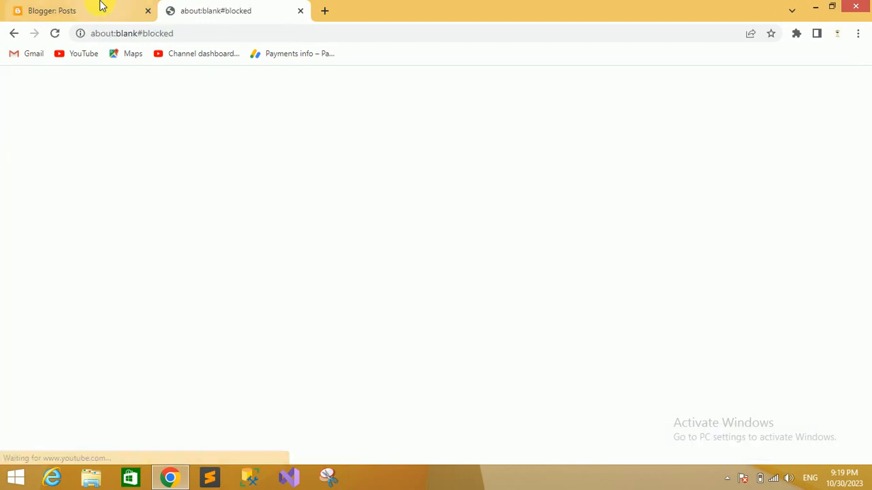
Step: Set the maximum posts shown on the main page to 5 in Blogger's settings, save it and bring back the live "Post 1" page
click(101, 7)
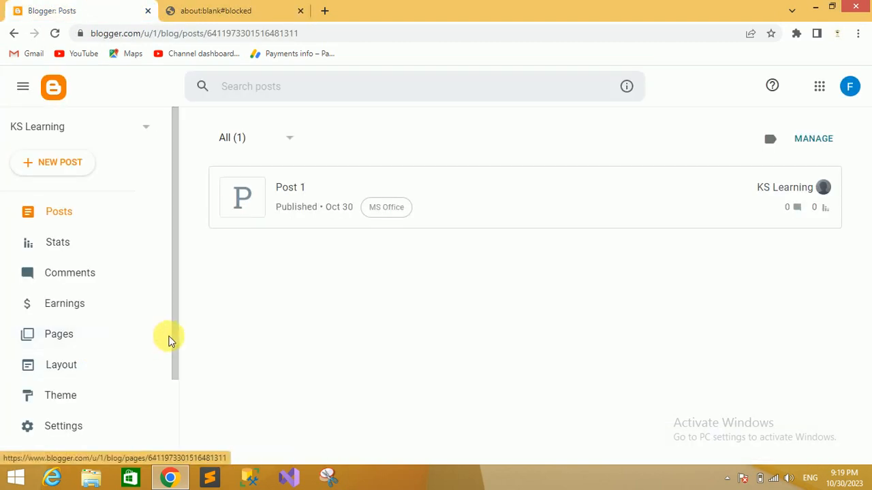
drag(176, 334, 175, 393)
click(54, 347)
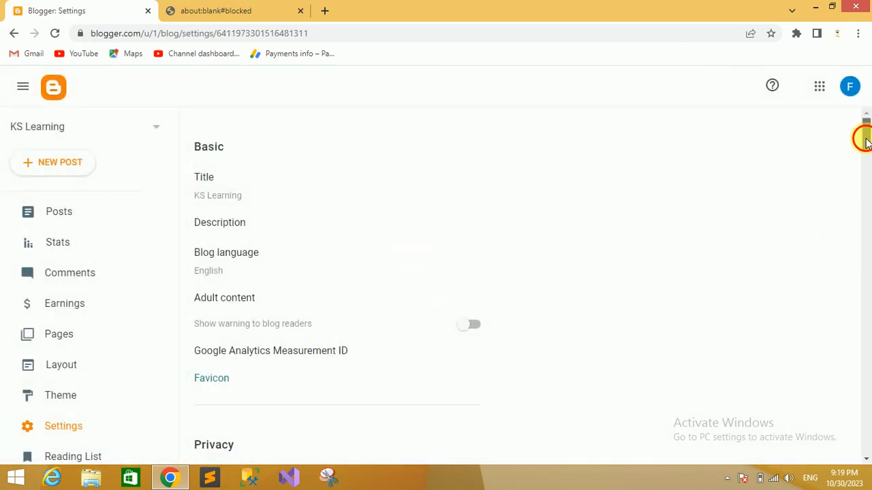
drag(865, 141, 840, 229)
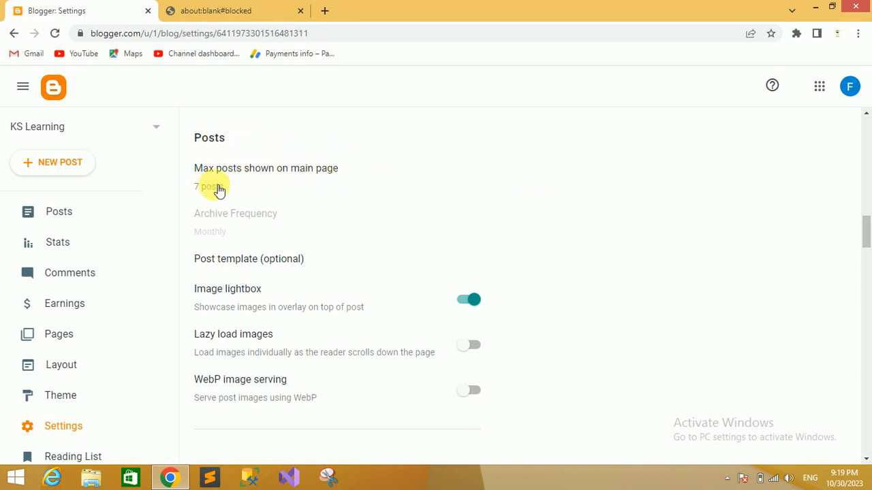
click(247, 174)
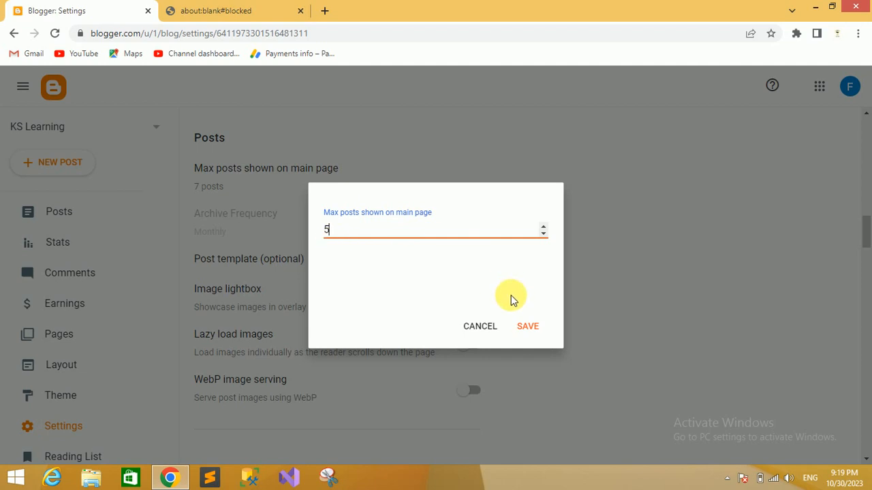
click(527, 331)
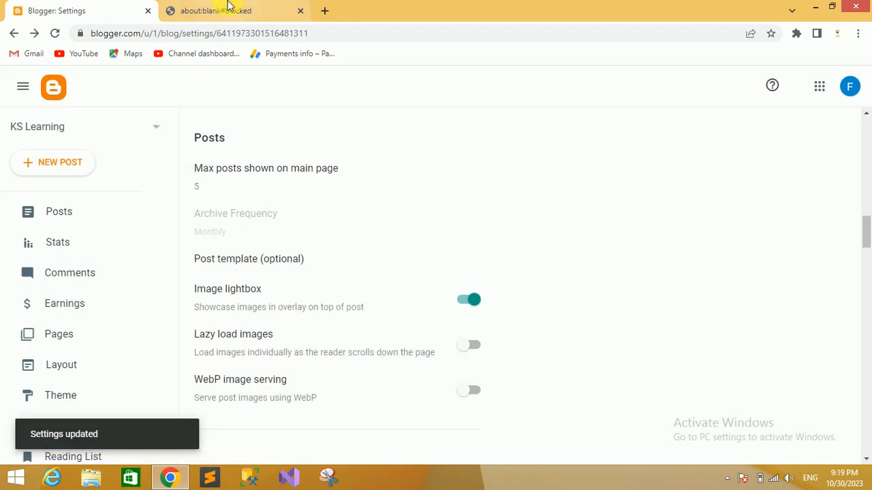
click(220, 7)
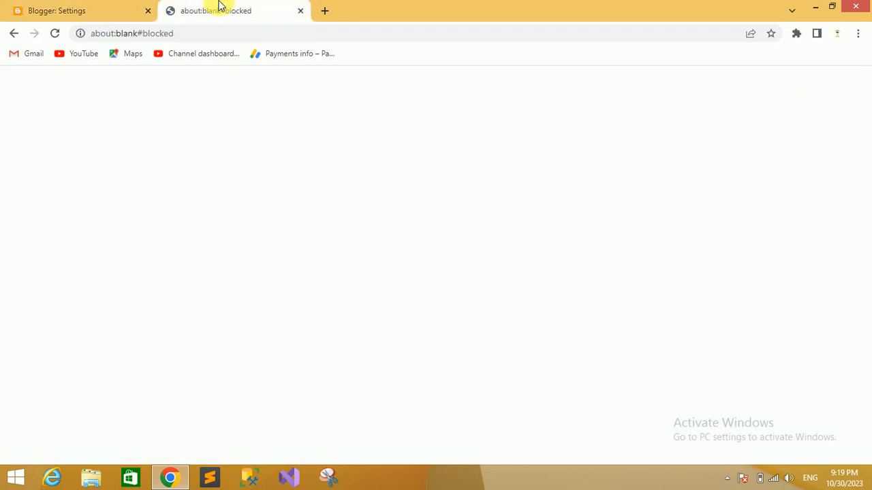
click(15, 35)
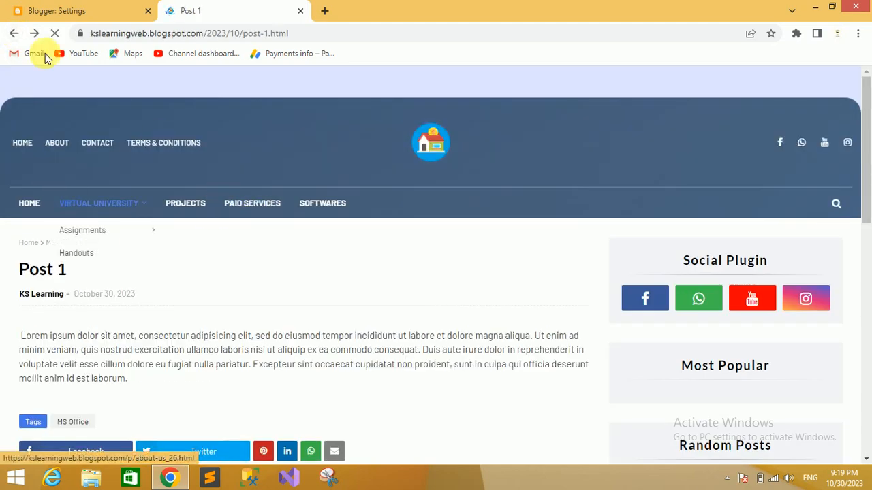
Step: Start a new post in Blogger titled "Post 2" and fill its body with the "Lorem ipsum dolor sit amet" placeholder paragraph
click(27, 10)
click(70, 215)
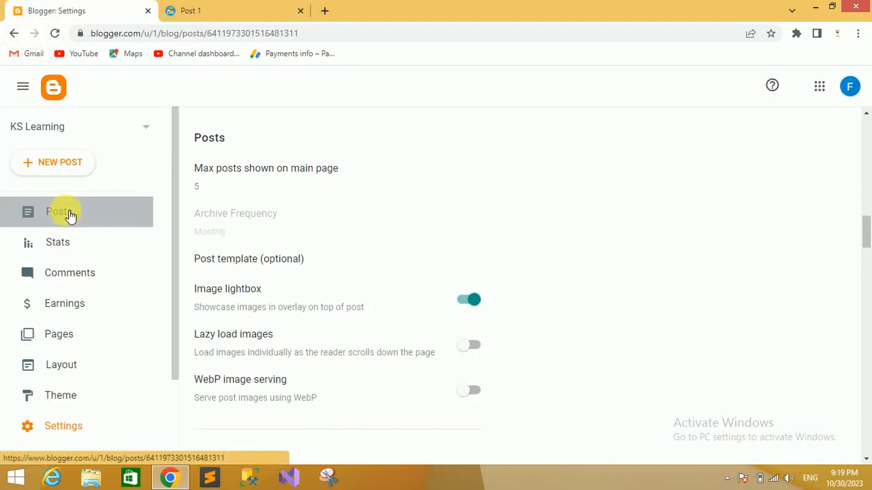
click(58, 158)
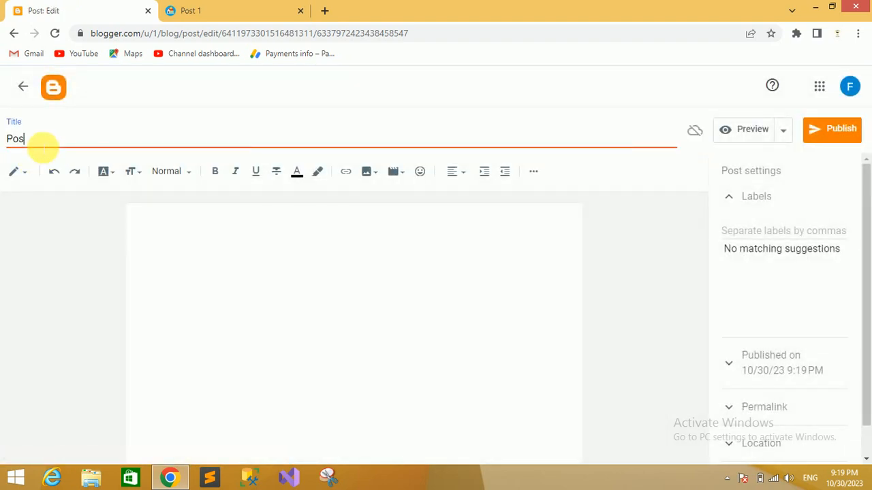
click(163, 231)
text(Lorem ipsum dolor sit amet, consectetur adipisicing elit, sed do eiusmod tempor incididunt ut labore et dolore magna aliqua. Ut enim ad minim veniam, quis nostrud exercitation ullamco laboris nisi ut aliquip ex ea commodo consequat. Duis aute irure dolor in reprehenderit in voluptate velit esse cillum dolore eu fugiat nulla pariatur. Excepteur sint occaecat cupidatat non proident, sunt in culpa qui officia deserunt mollit anim id est laborum.)
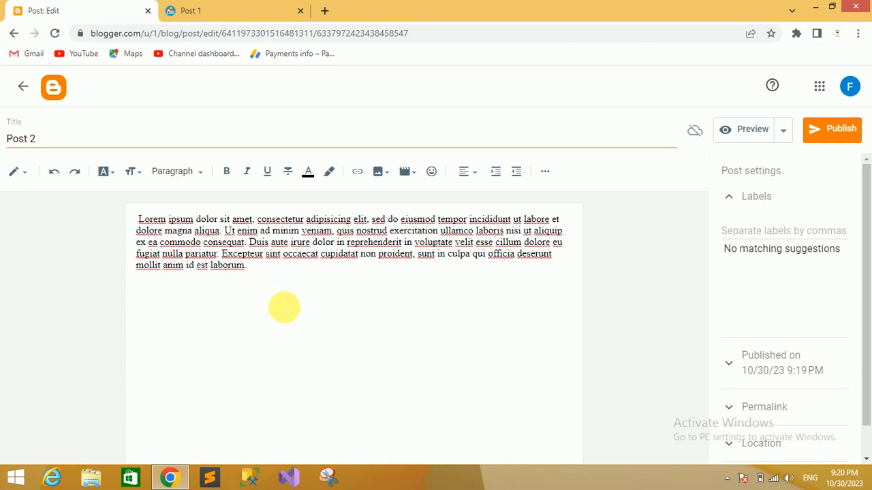
click(238, 34)
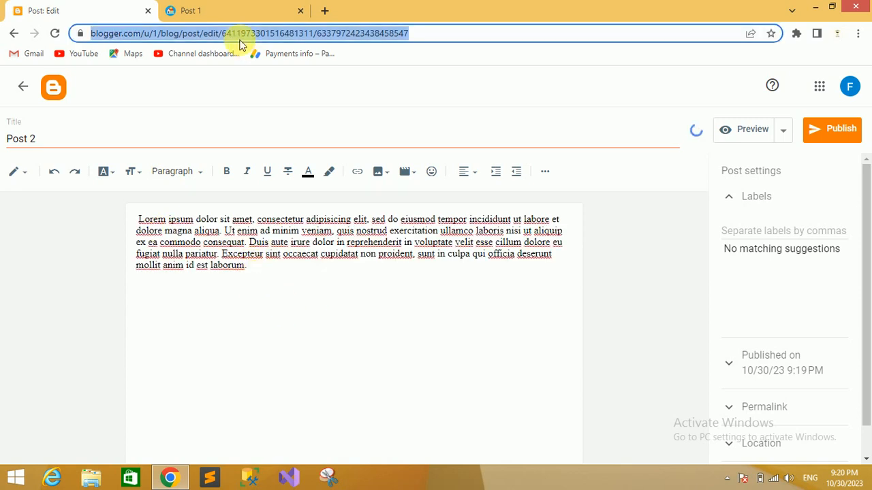
Step: Open the live blog's home page and check how the "Post 1" card and its thumbnail look before returning to the draft
click(225, 8)
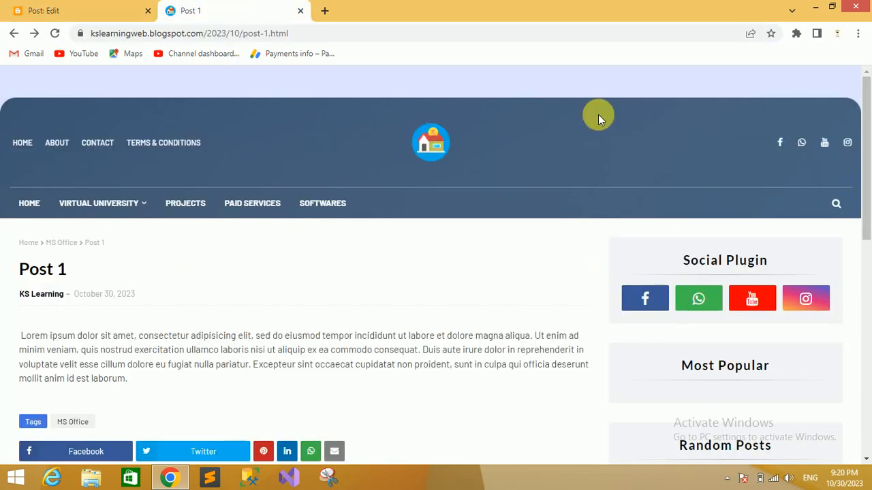
click(19, 139)
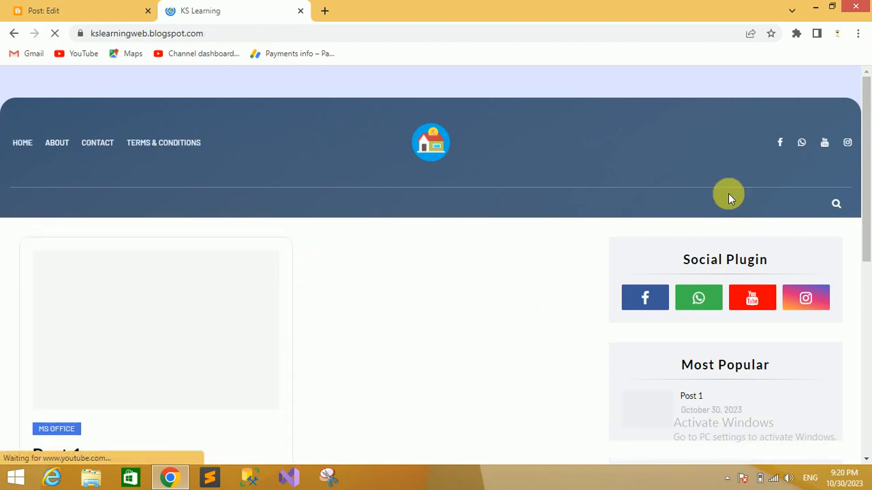
drag(866, 166, 865, 213)
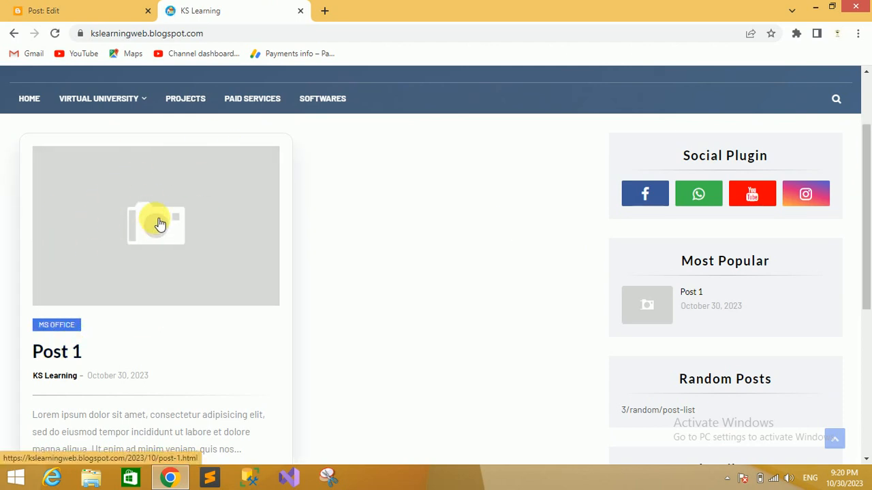
click(44, 10)
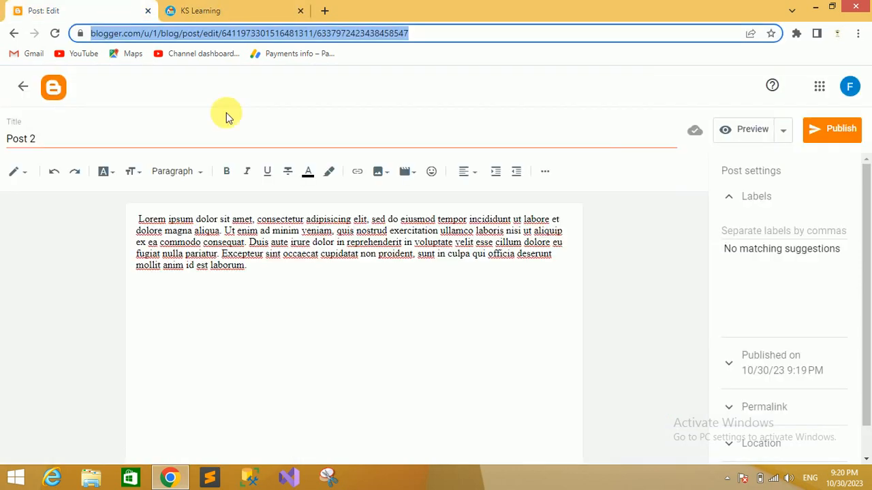
Step: Add an empty line below the "Post 2" paragraph and compare the draft with the image placeholder on the live "Post 1" card
click(247, 266)
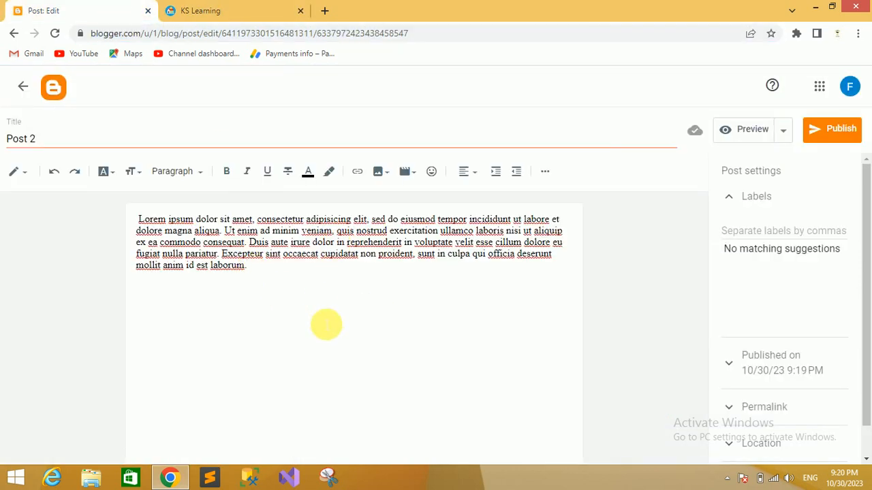
key(Return)
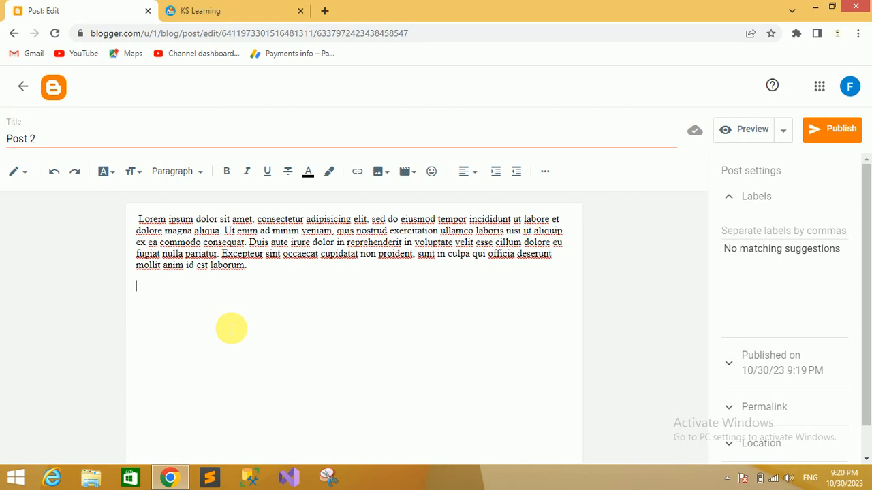
click(195, 11)
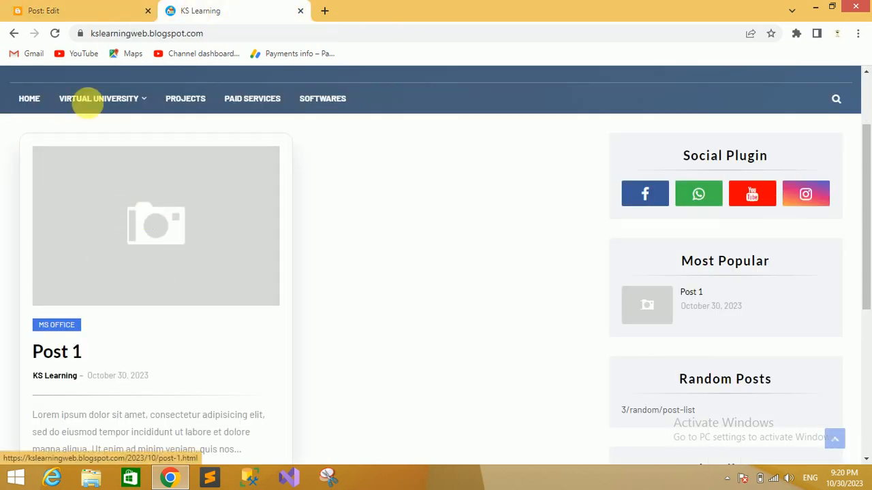
click(87, 7)
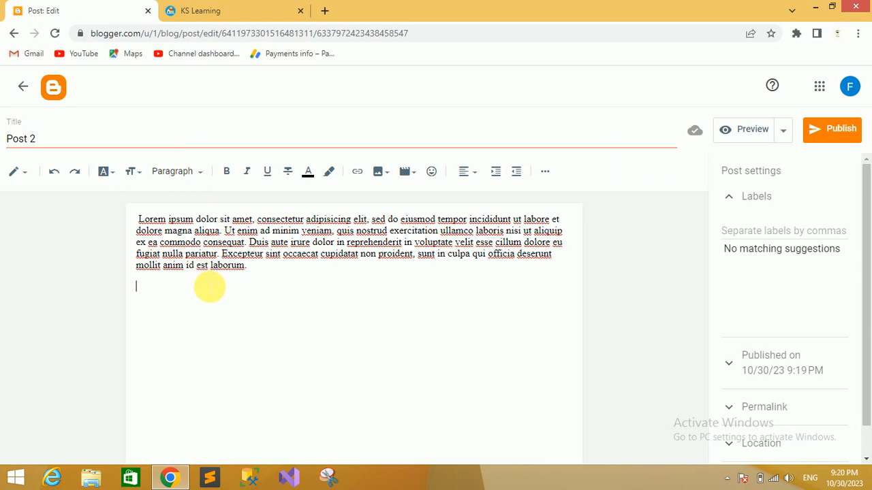
click(209, 288)
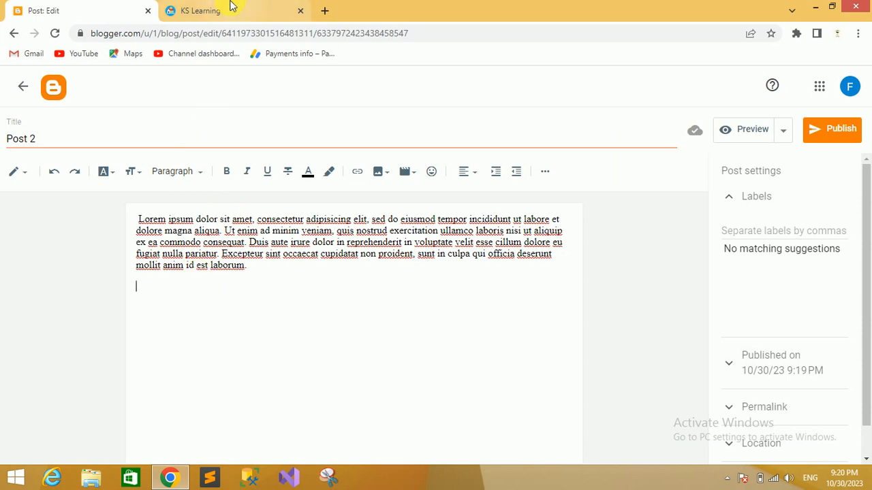
click(230, 7)
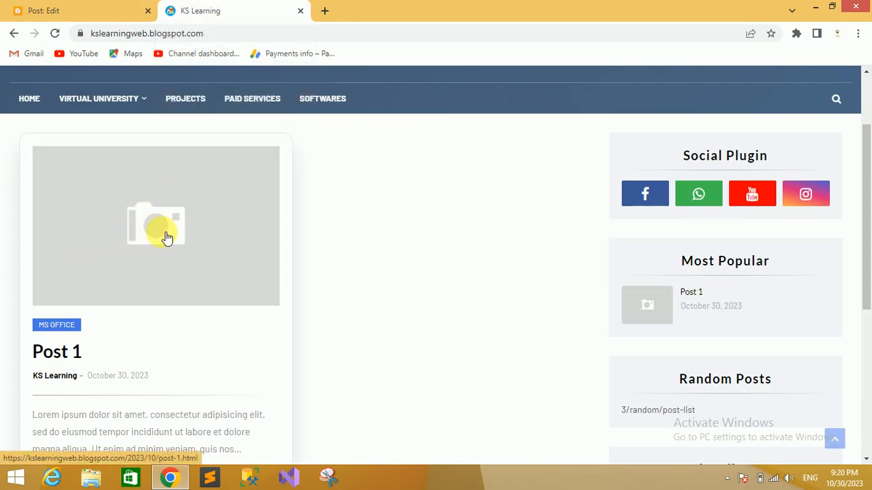
click(31, 9)
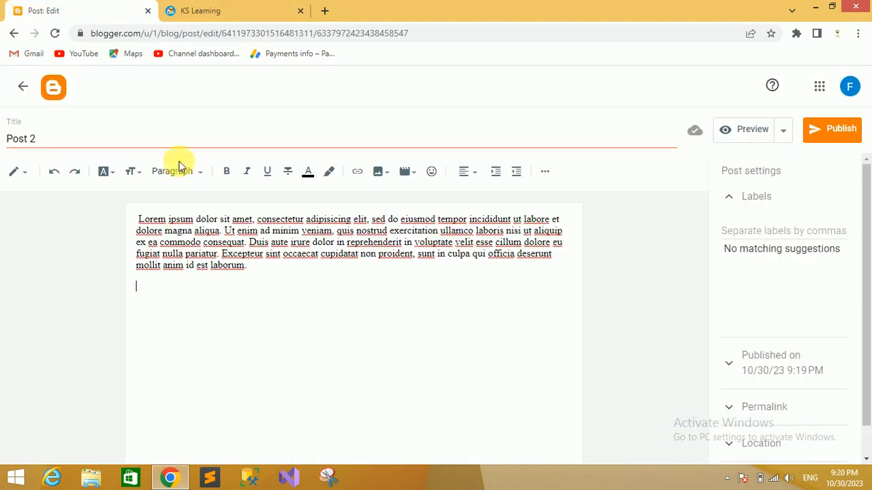
click(200, 9)
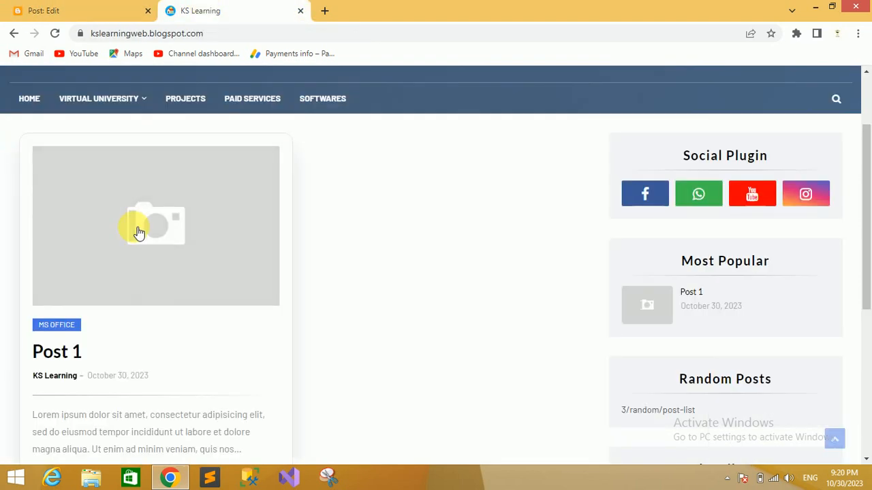
click(95, 8)
Step: Copy the whole "Lorem ipsum" paragraph from the "Post 2" body for reuse in further posts
click(158, 284)
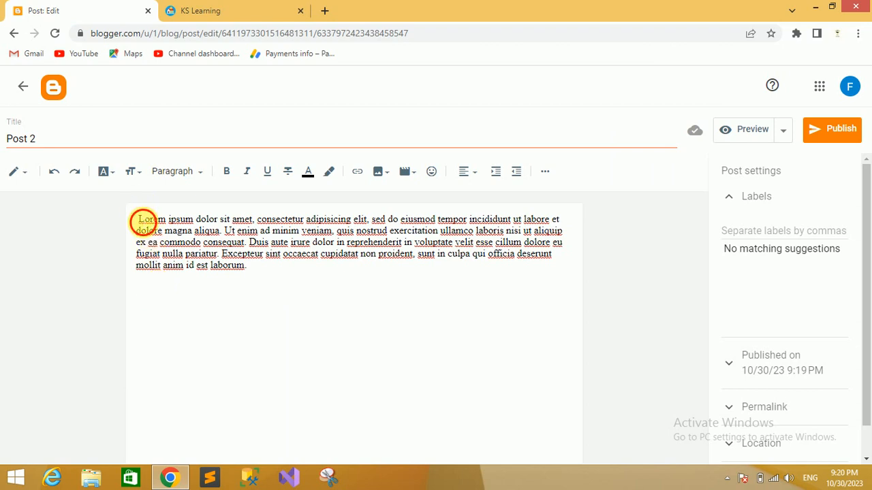
drag(138, 219, 227, 274)
key(ctrl+c)
click(253, 282)
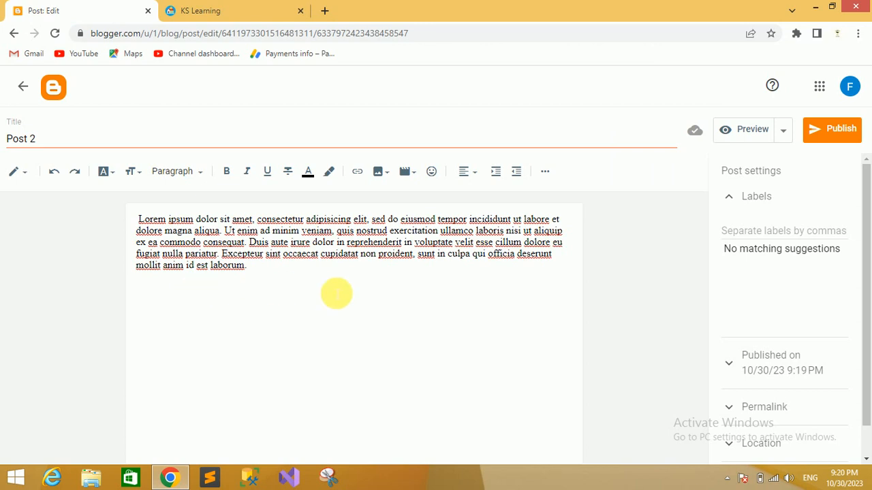
Step: Label "Post 2" with "C++" and publish it to the blog
click(745, 232)
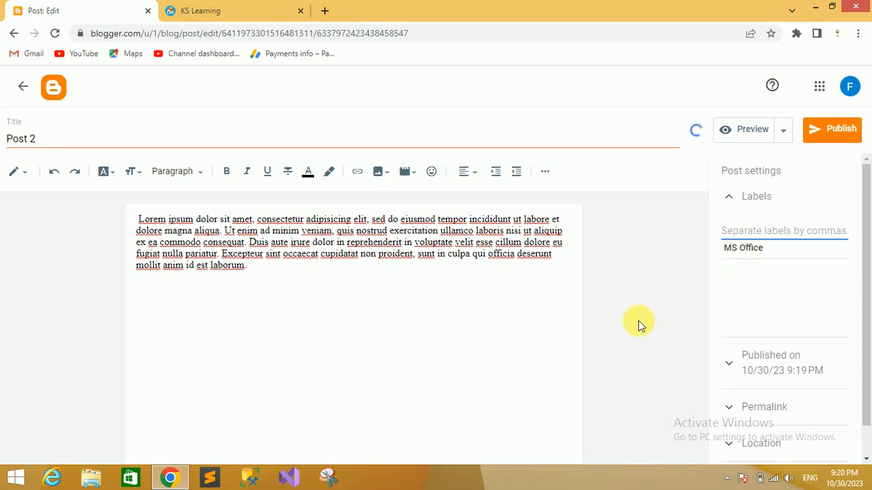
text(C++)
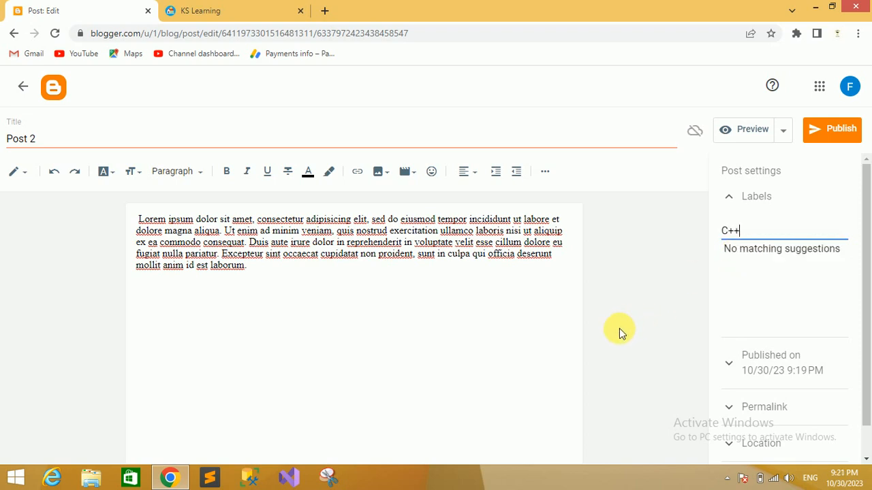
click(838, 133)
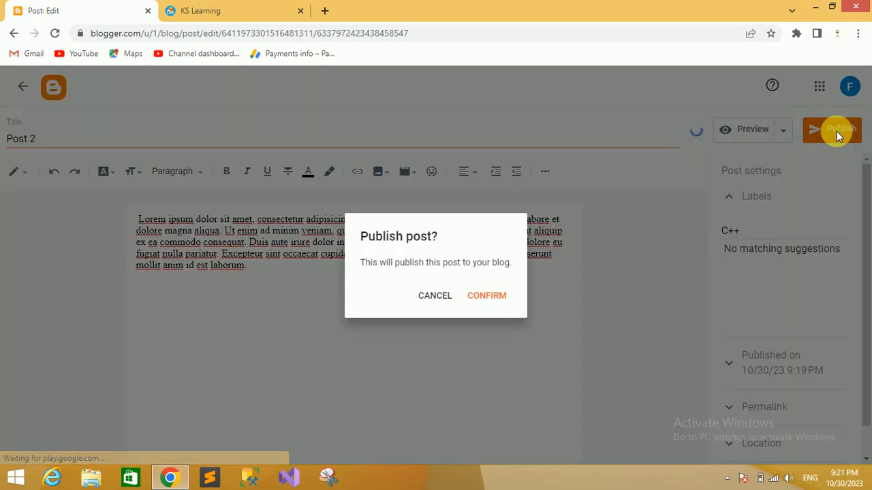
click(486, 296)
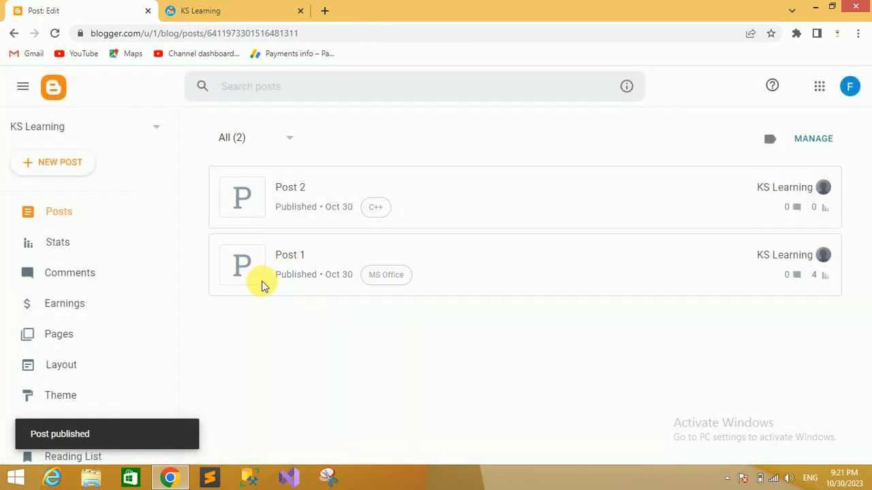
Step: Start a new post titled "Post 3" and fill its body with the copied "Lorem ipsum" paragraph
click(67, 169)
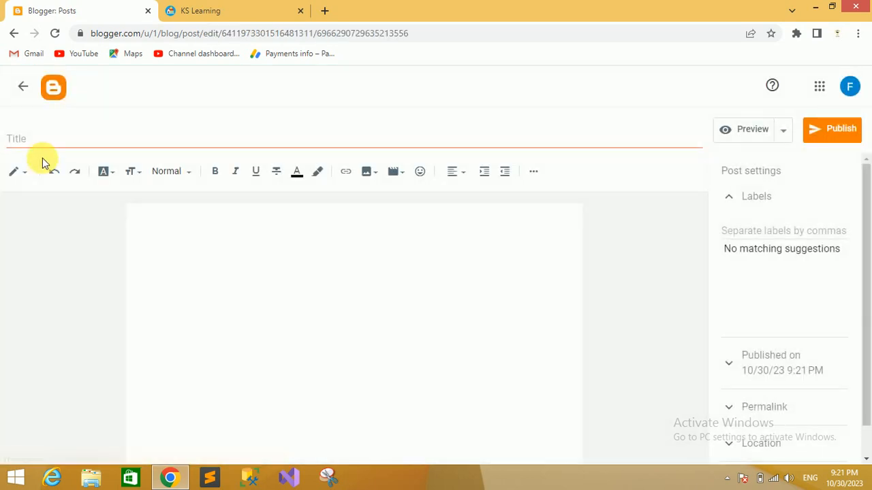
click(47, 143)
text(Post 3)
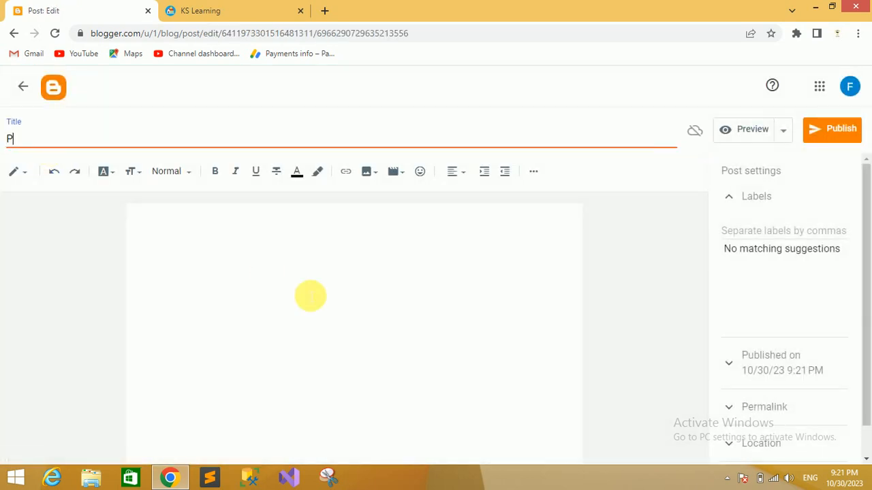
click(286, 245)
key(ctrl+v)
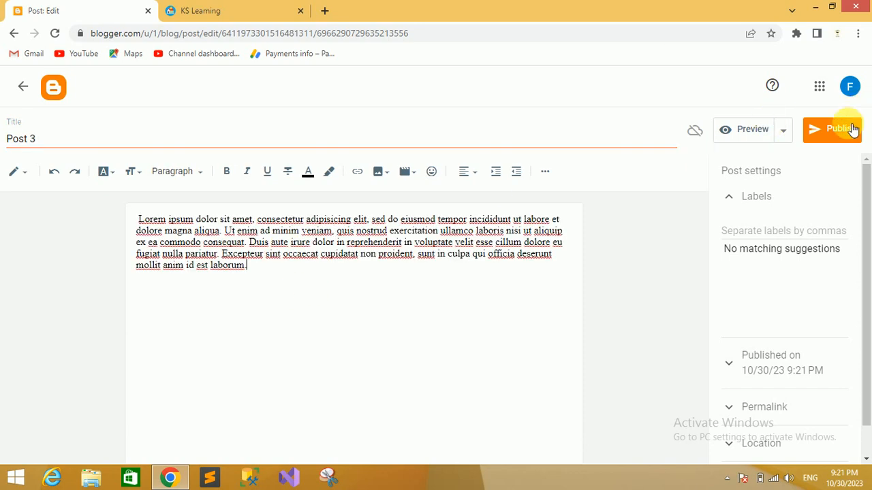
Step: Assign the existing "MS Office" label to "Post 3" and publish it
click(730, 231)
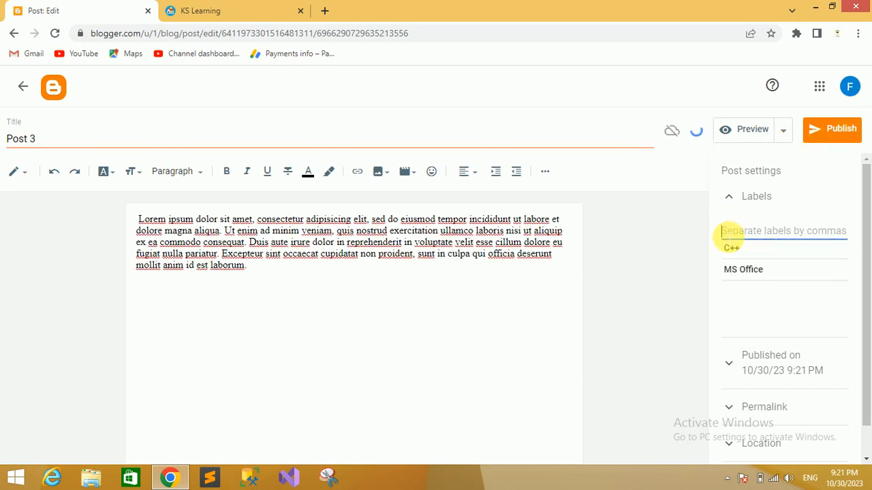
click(743, 269)
click(831, 136)
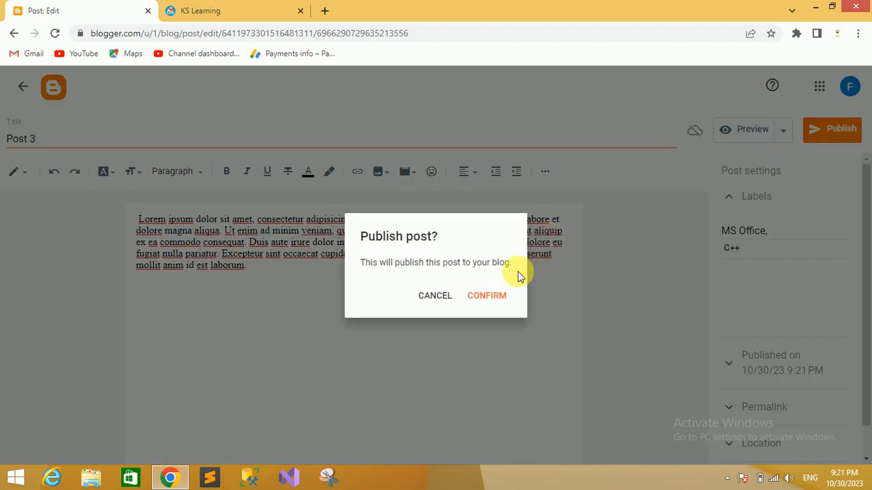
click(484, 295)
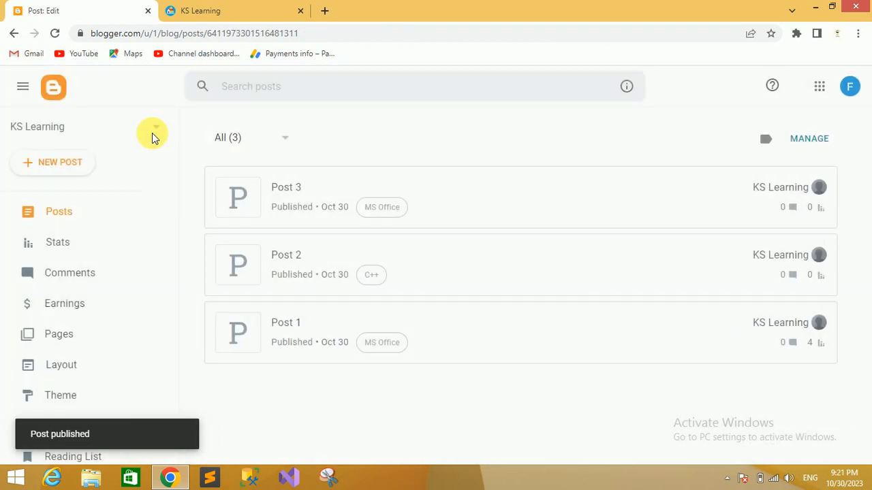
Step: Start a new post titled "Post 4" and fill its body with the copied "Lorem ipsum" paragraph
click(87, 163)
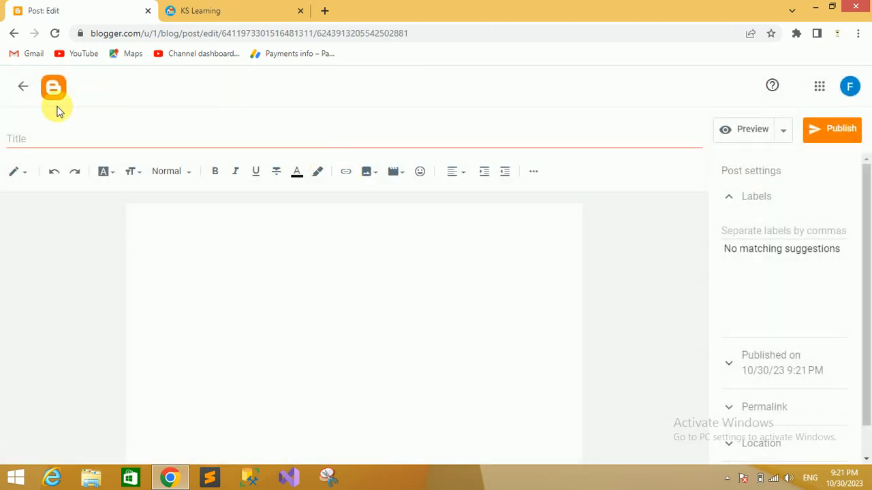
click(52, 136)
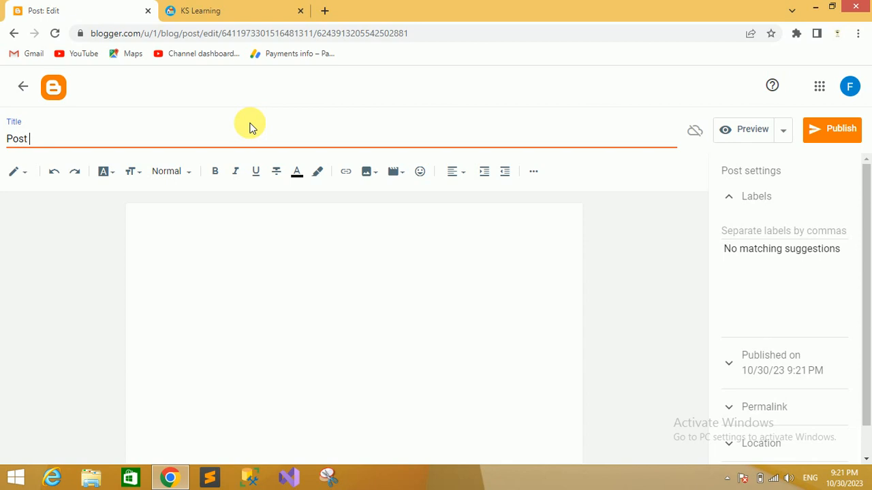
click(209, 222)
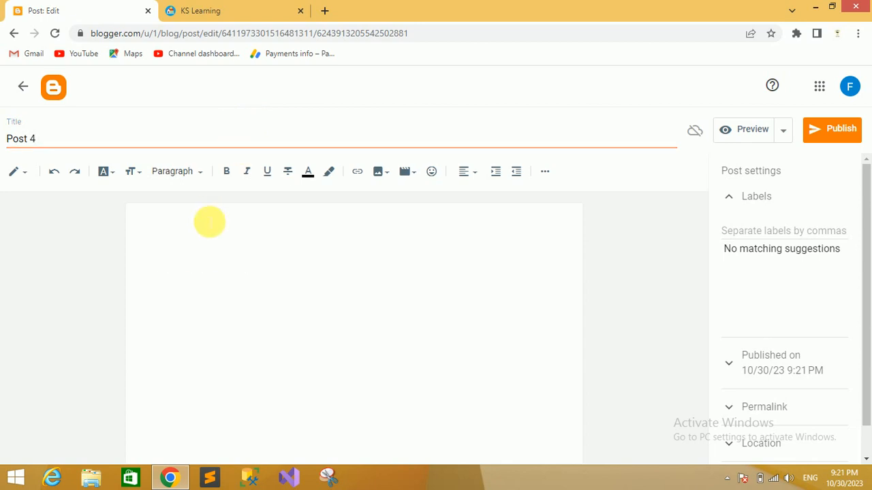
key(ctrl+v)
Step: Assign the existing "MS Office" label to "Post 4" and publish it
click(793, 231)
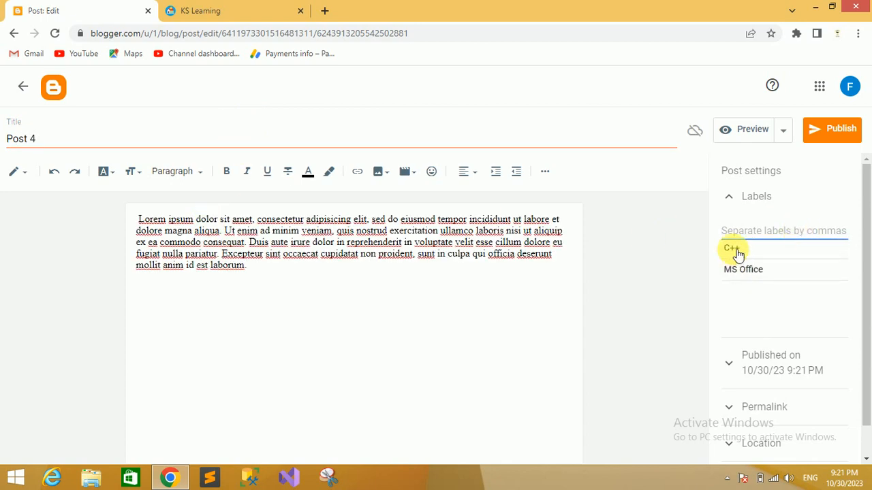
click(743, 271)
click(835, 129)
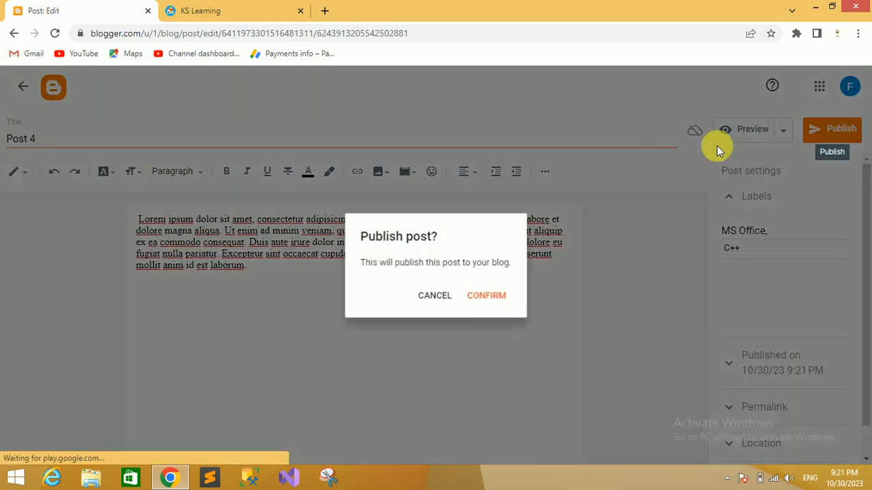
click(485, 297)
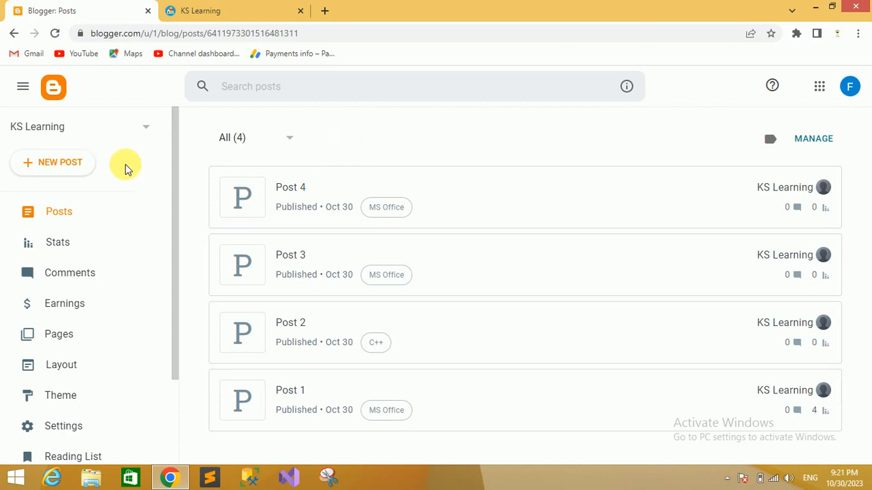
Step: Create a new "Post 5" draft with the copied "Lorem ipsum" paragraph as its body and the existing "C++" label
click(82, 162)
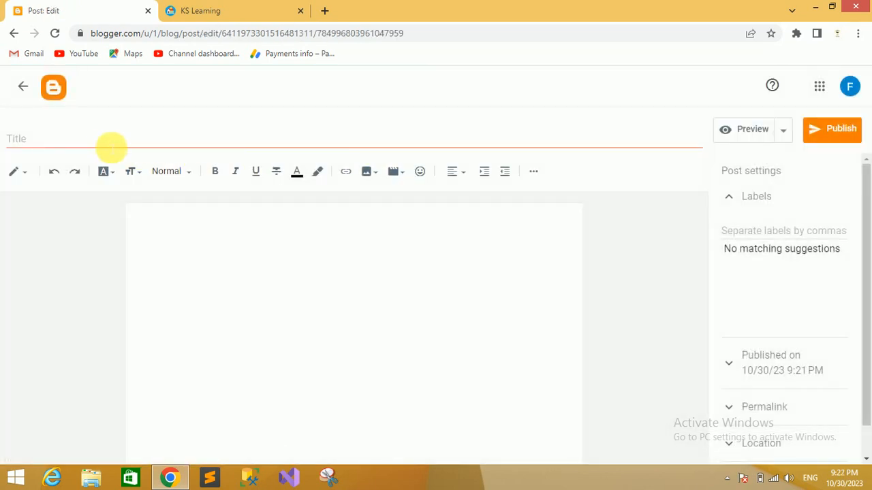
click(111, 144)
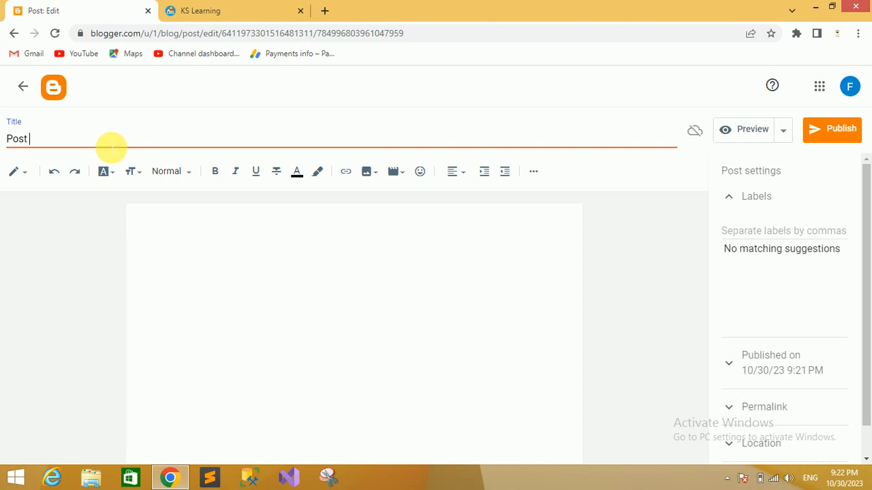
click(152, 255)
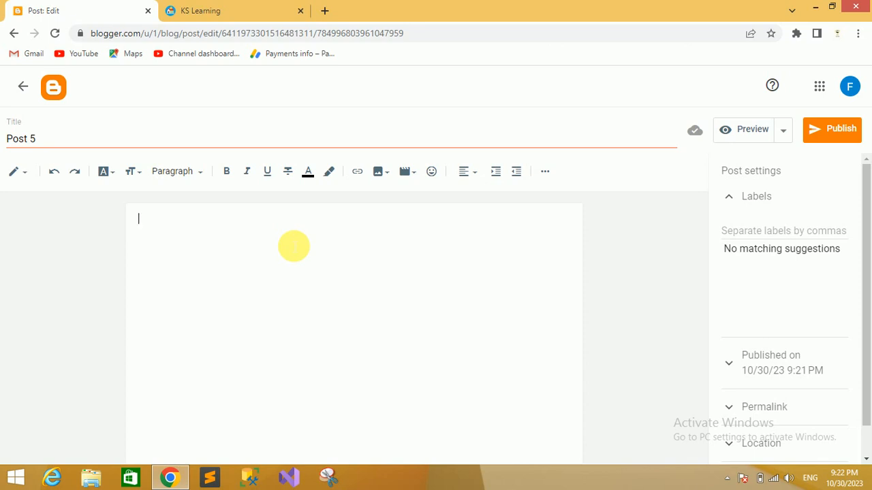
key(ctrl+v)
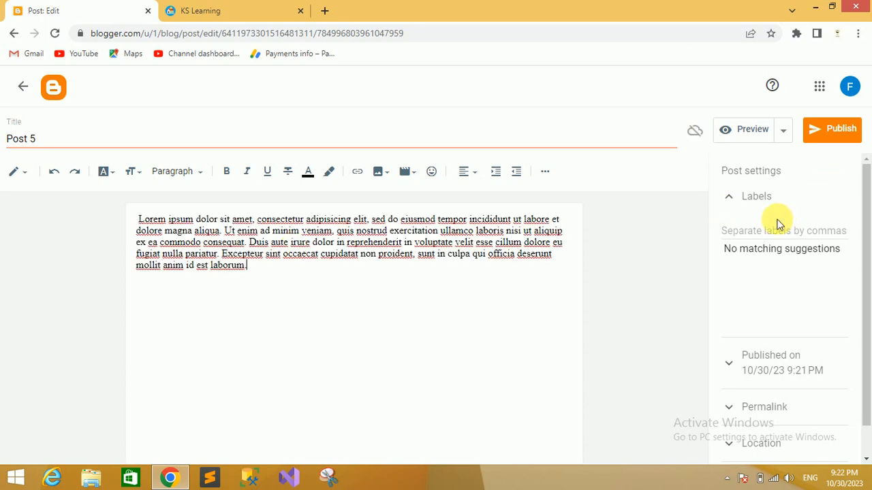
click(777, 230)
click(739, 256)
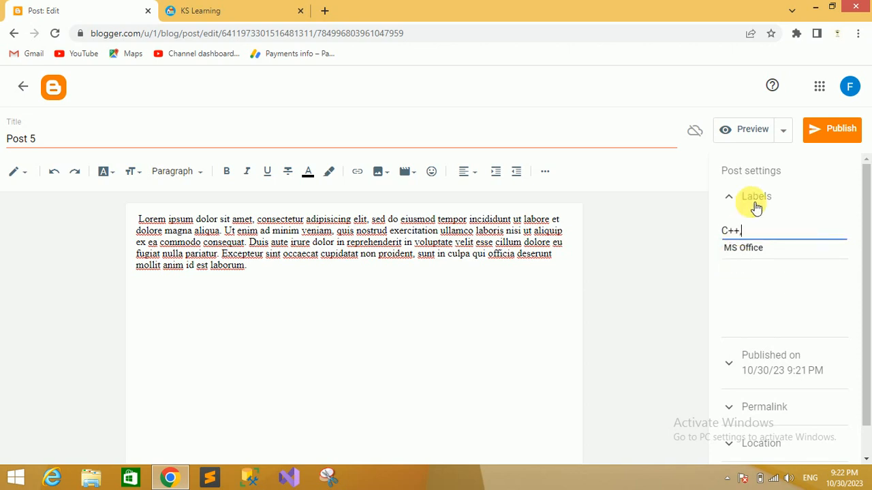
Step: Publish the "Post 5" draft and confirm its publication
click(835, 130)
click(480, 296)
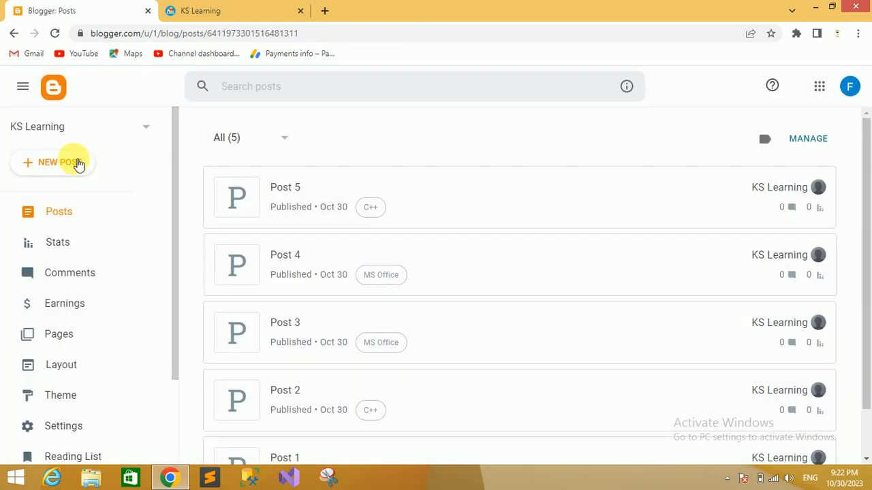
Step: Create a new post titled "Post 6" with the copied "Lorem ipsum" paragraph as its body and publish it without a label
click(78, 164)
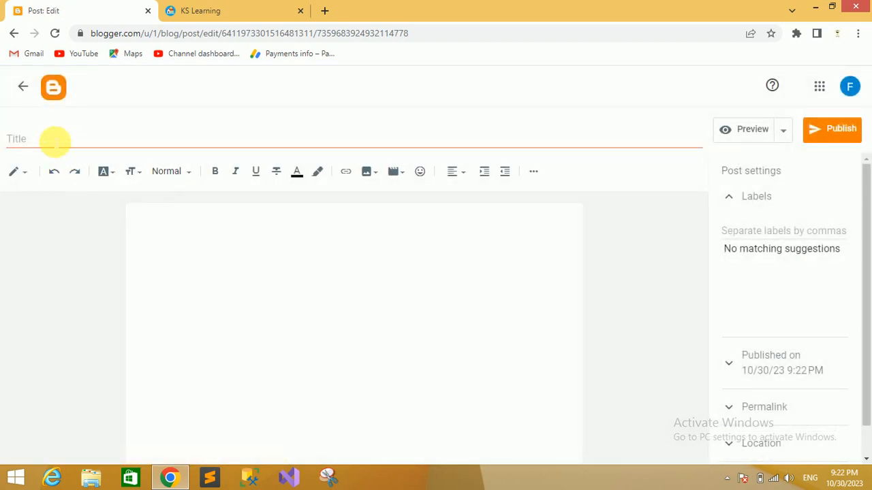
click(54, 142)
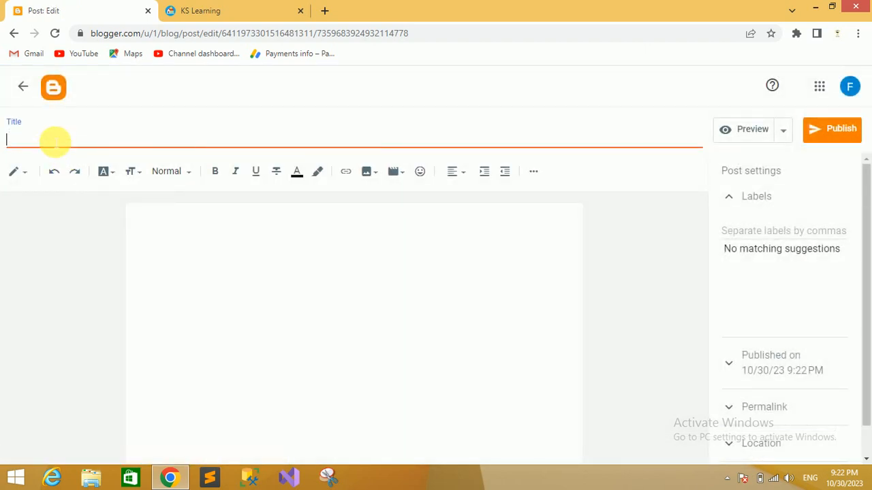
text(Post 6)
click(202, 239)
text(Lorem ipsum dolor sit amet, consectetur adipisicing elit, sed do eiusmod tempor incididunt ut labore et dolore magna aliqua. Ut enim ad minim veniam, quis nostrud exercitation ullamco laboris nisi ut aliquip ex ea commodo consequat. Duis aute irure dolor in reprehenderit in voluptate velit esse cillum dolore eu fugiat nulla pariatur. Excepteur sint occaecat cupidatat non proident, sunt in culpa qui officia deserunt mollit anim id est laborum.)
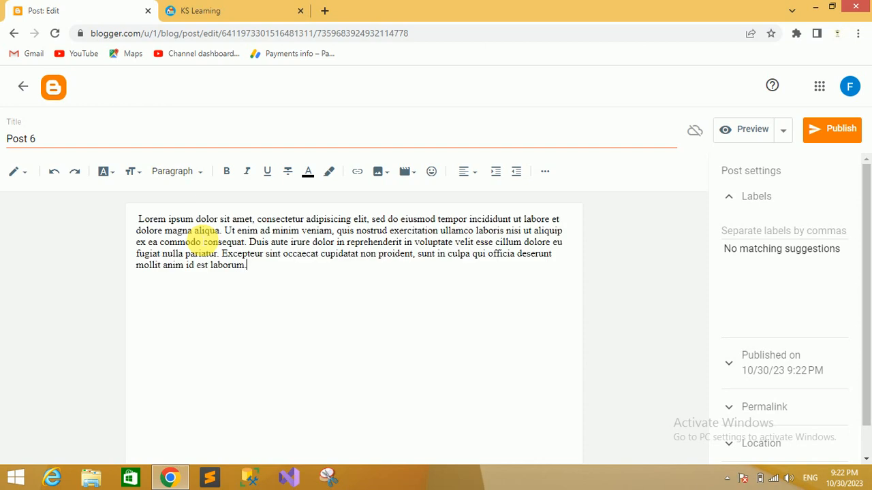
click(831, 132)
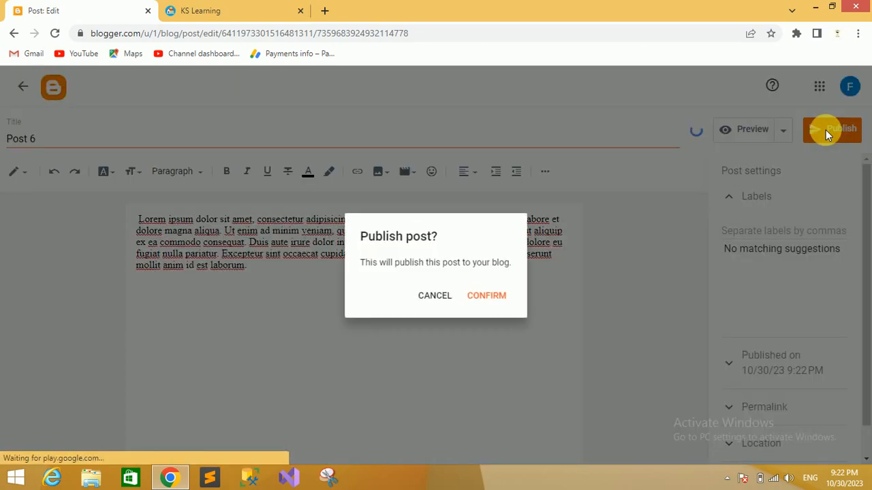
click(485, 296)
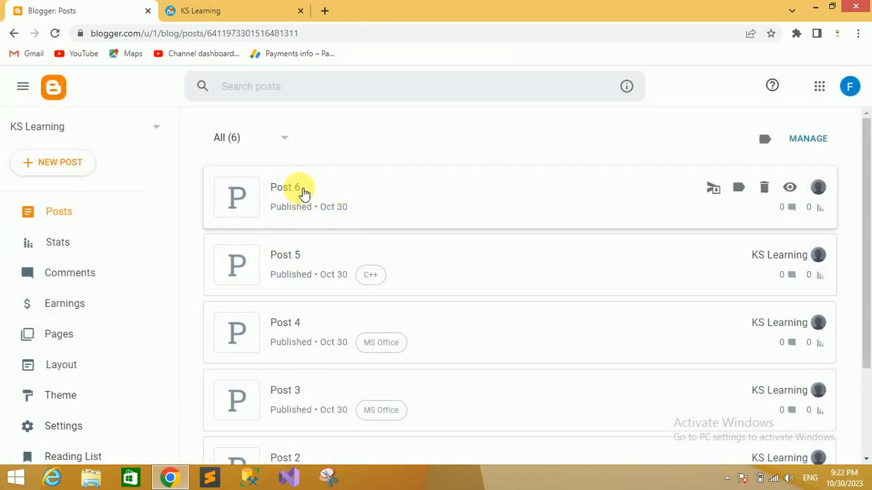
Step: Reopen "Post 6", assign the existing "MS Office" label, update the post and return to the posts list
click(368, 199)
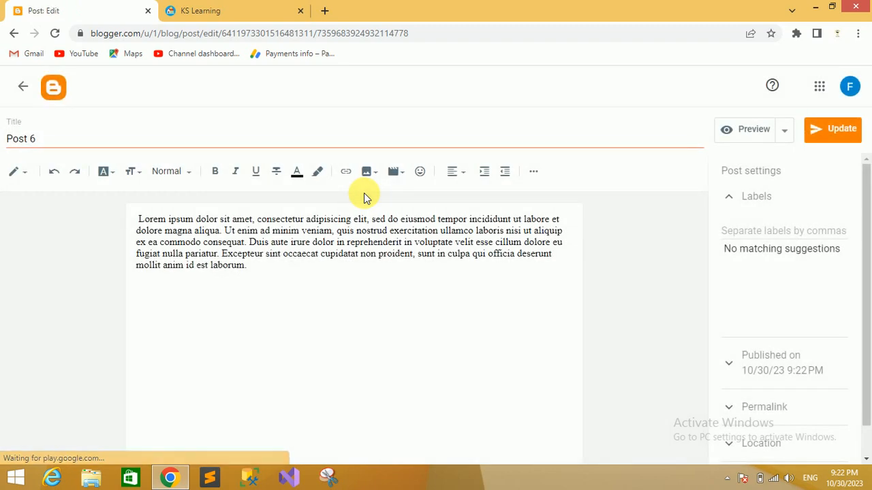
click(779, 230)
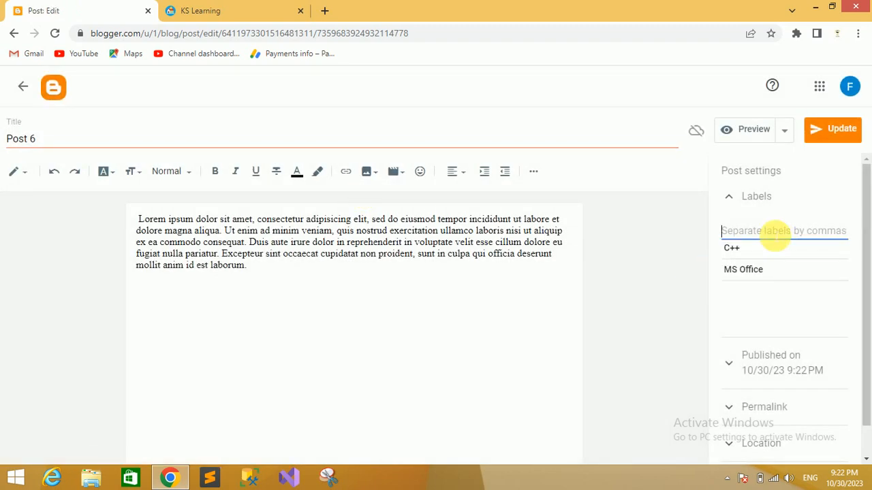
click(749, 275)
click(832, 139)
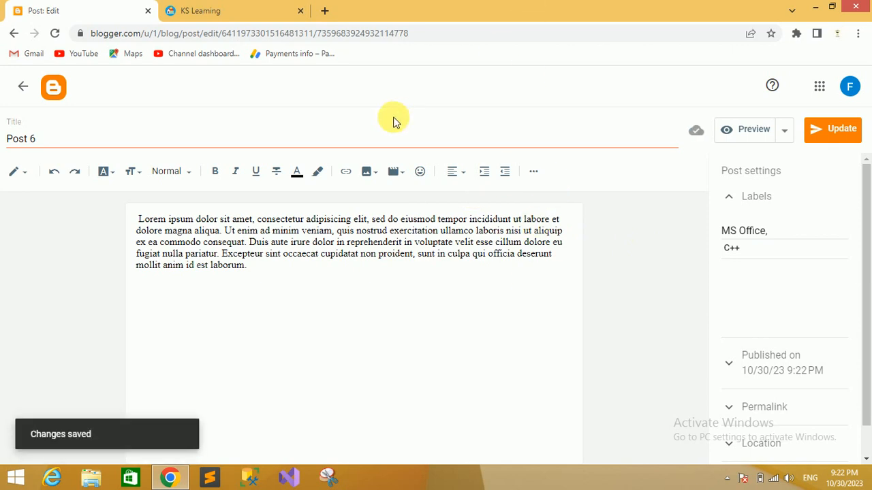
click(20, 88)
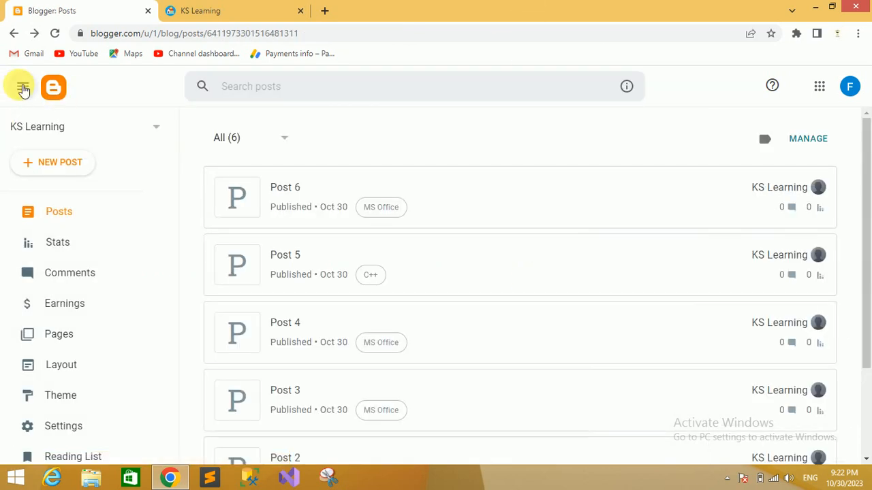
Step: Reload the live KS Learning site and check the post cards and their labels on both pages of the post listing
click(242, 9)
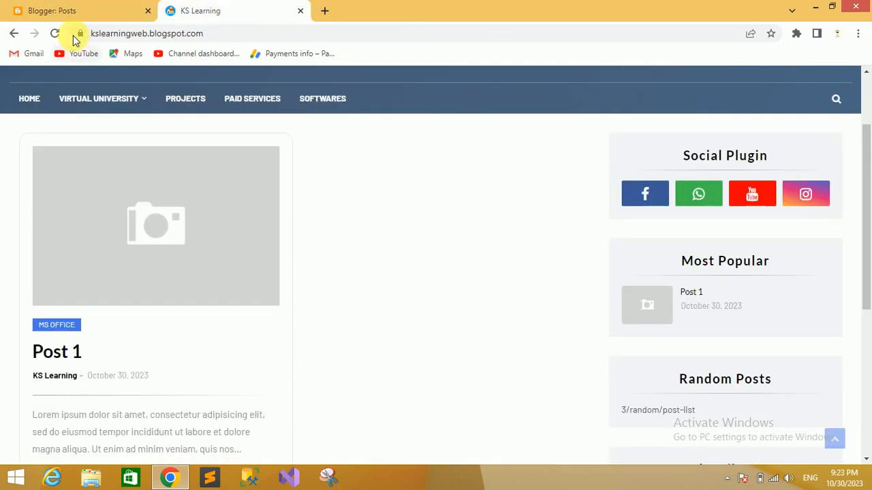
click(55, 34)
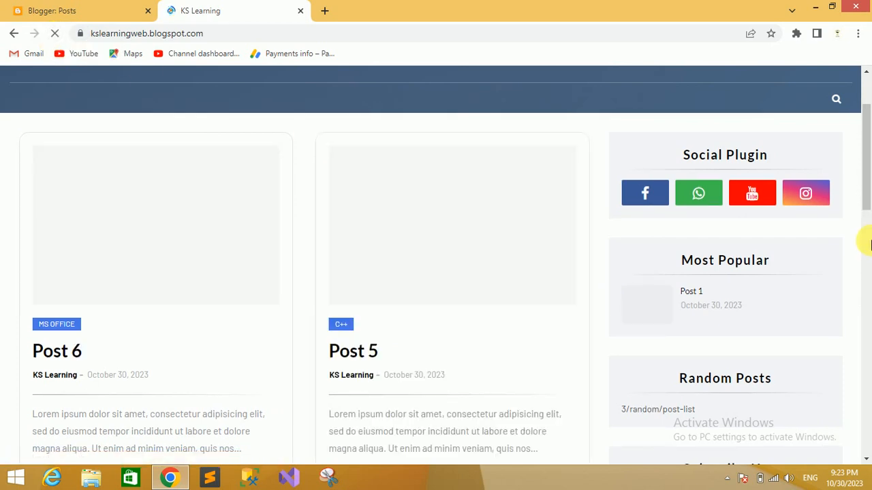
mouse_move(866, 193)
mouse_down()
mouse_move(866, 249)
mouse_move(869, 195)
mouse_up()
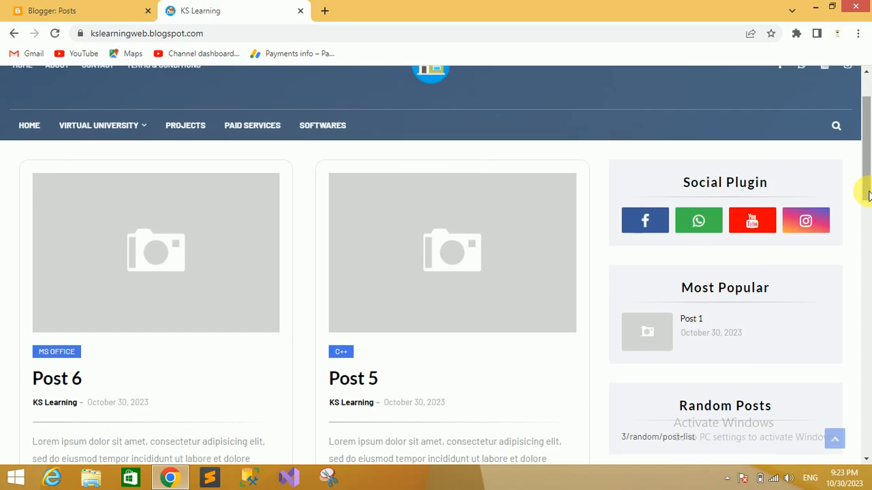
drag(868, 194, 866, 221)
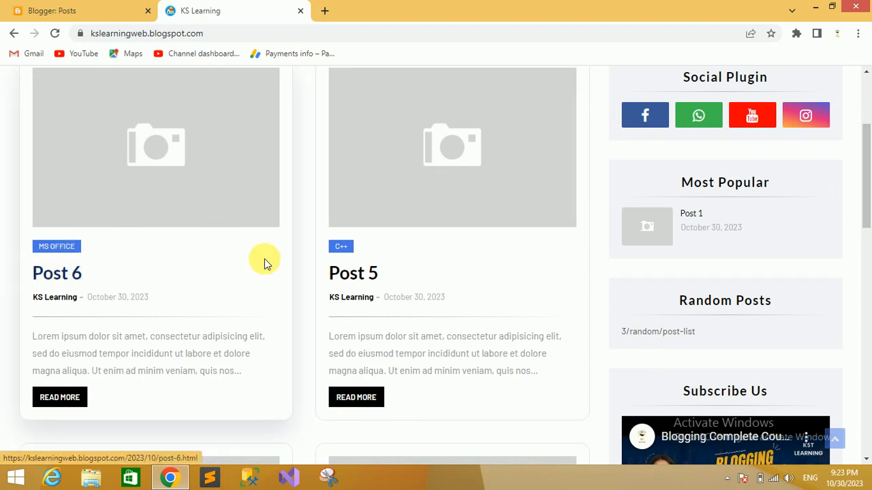
drag(864, 185, 865, 404)
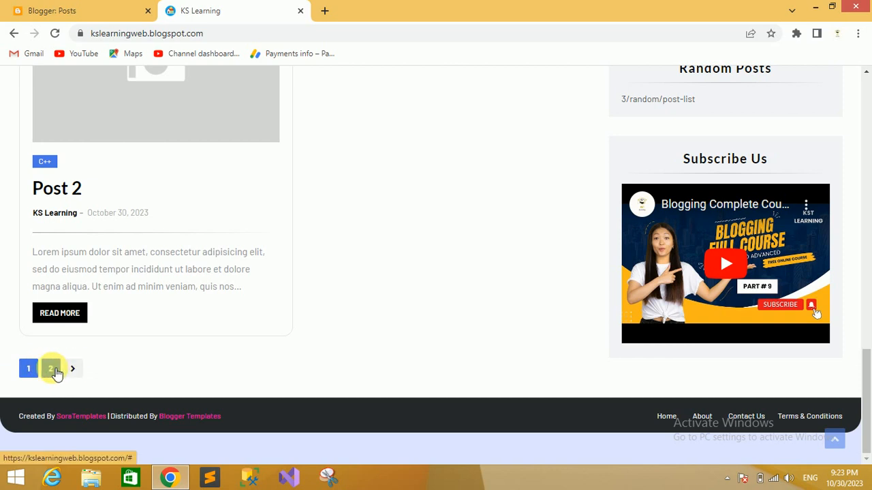
click(53, 369)
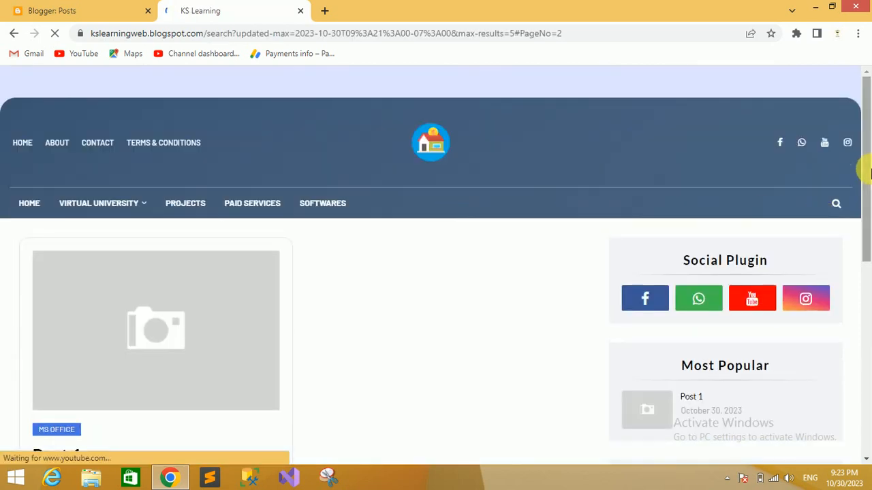
drag(865, 166, 869, 352)
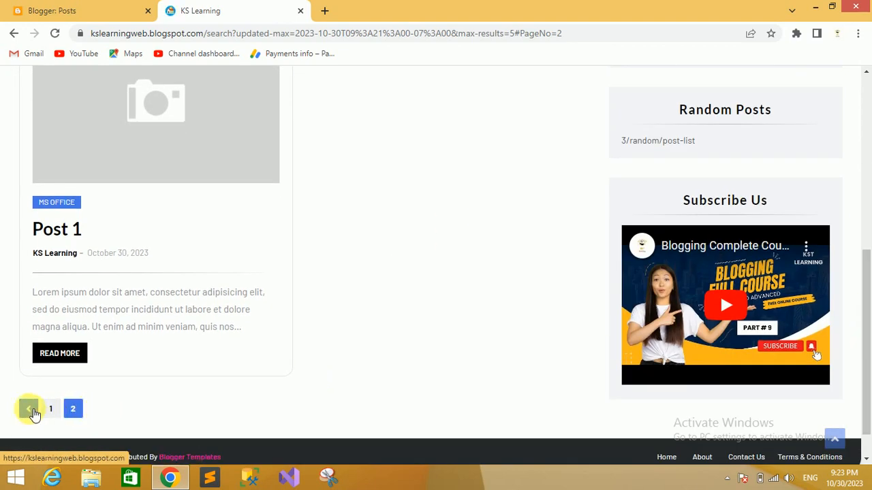
click(32, 410)
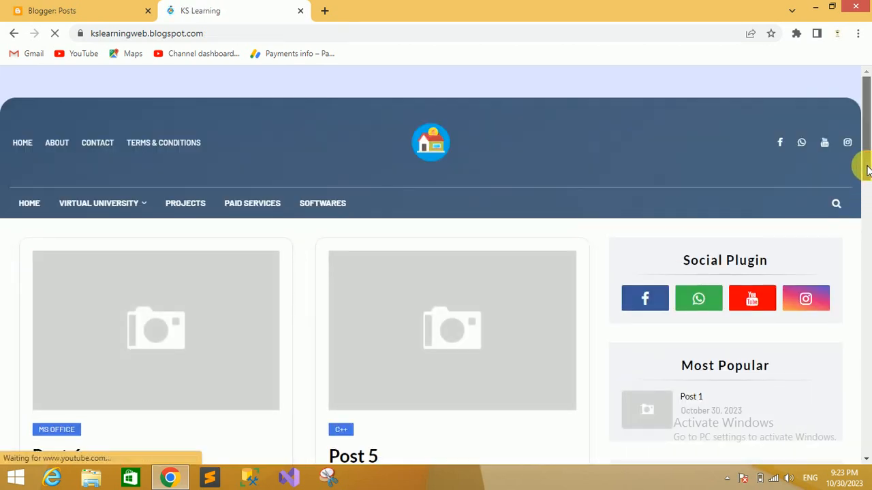
Step: Review the live home page's sidebar sections, including Most Popular, Random Posts and Subscribe Us, down to the footer
drag(867, 163, 869, 213)
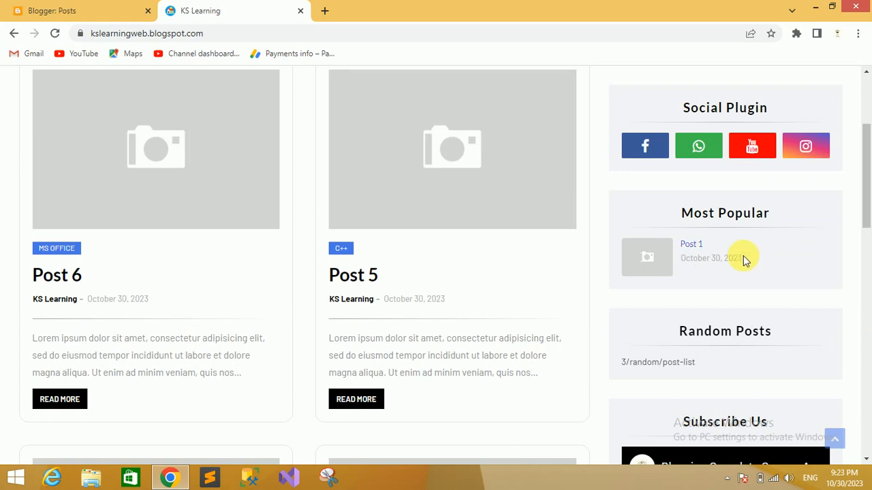
drag(709, 214, 791, 211)
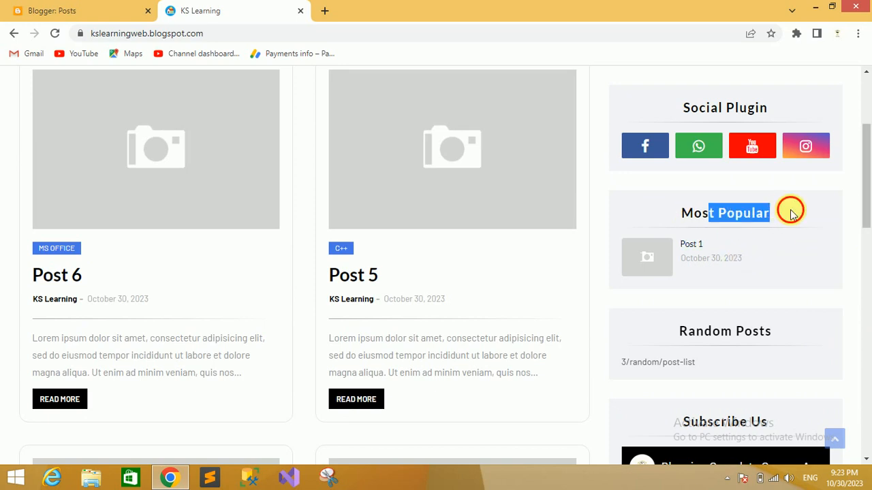
click(785, 215)
drag(867, 219, 867, 262)
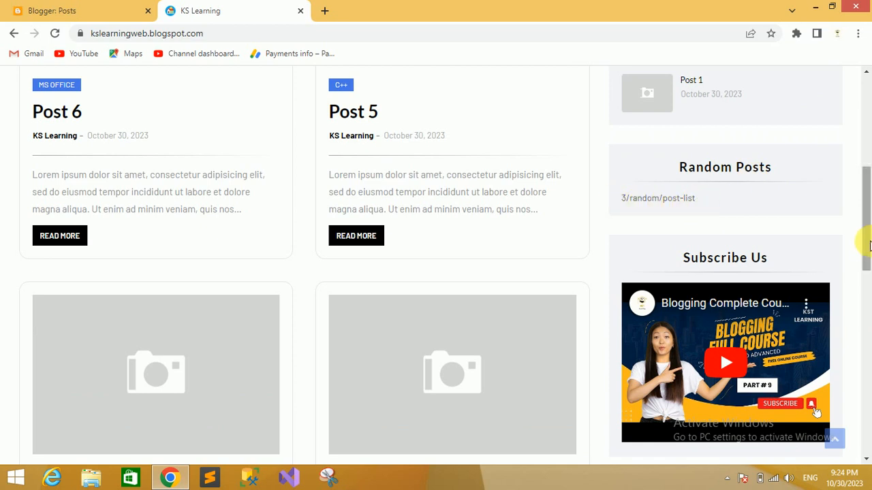
drag(866, 235, 868, 427)
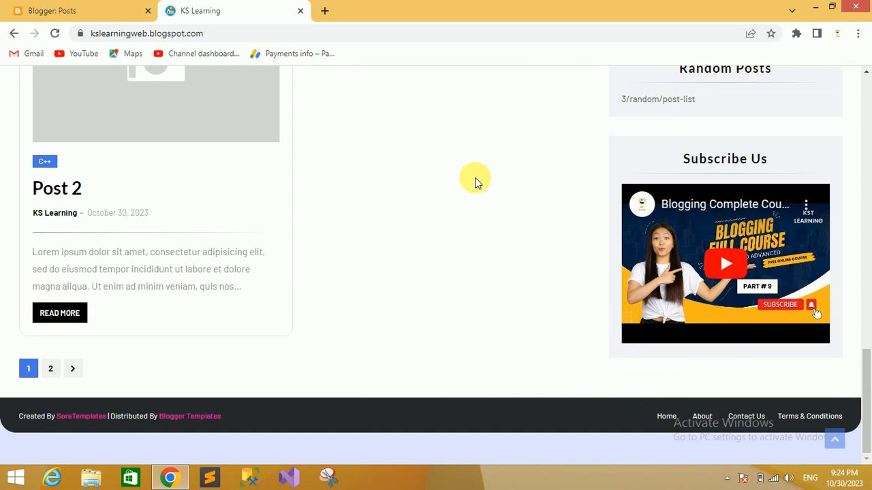
click(62, 10)
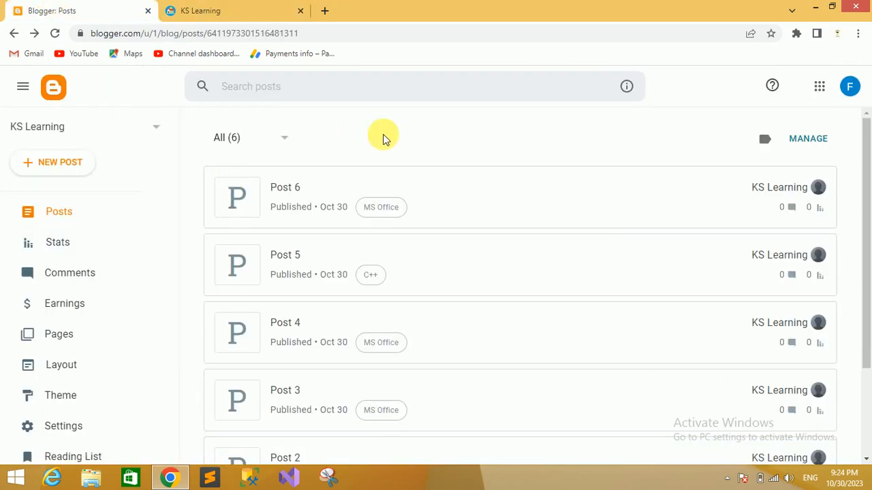
click(221, 11)
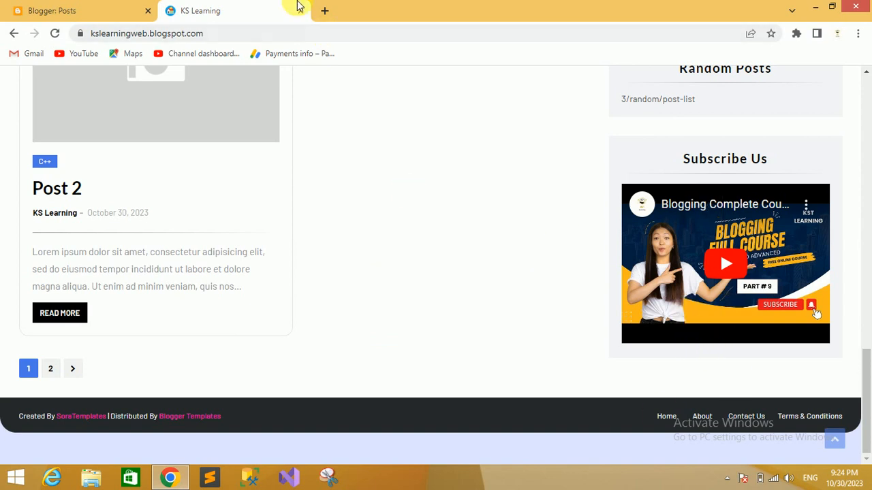
Step: Return to Blogger, open the blog's layout and set the sidebar's hidden "Tags" labels gadget to be shown
click(59, 8)
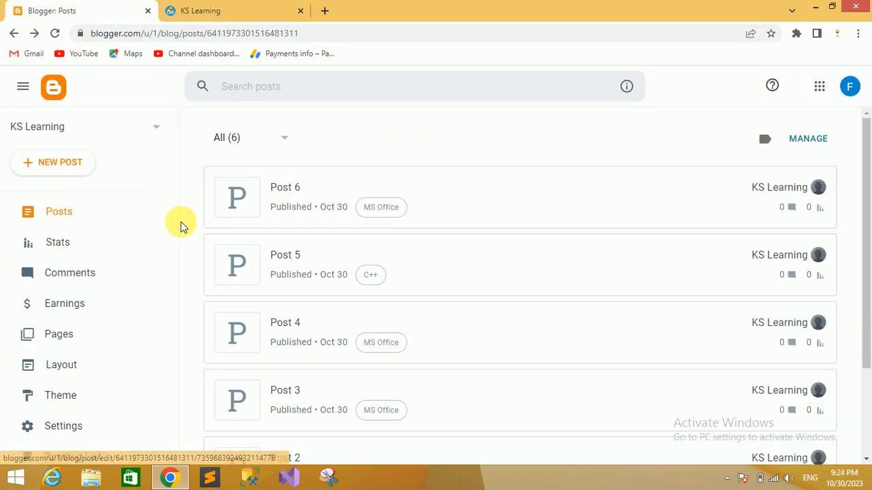
drag(176, 212, 165, 369)
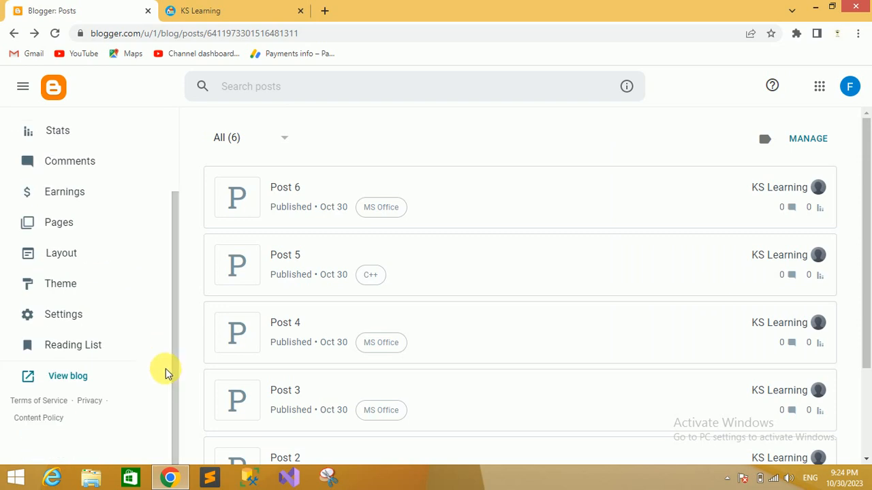
click(66, 262)
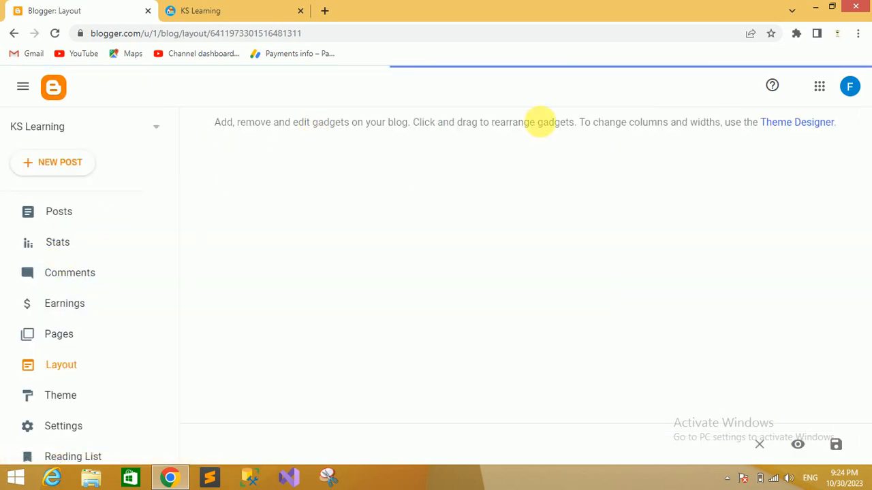
drag(865, 170, 864, 346)
click(599, 322)
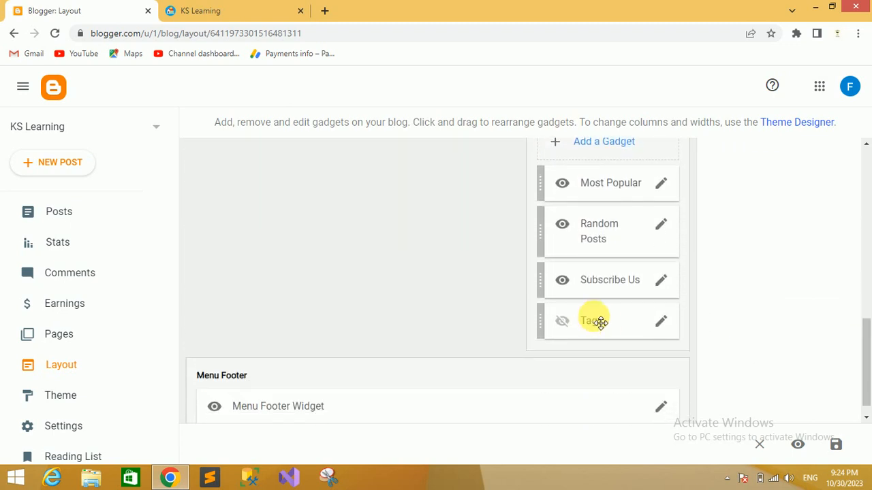
click(662, 324)
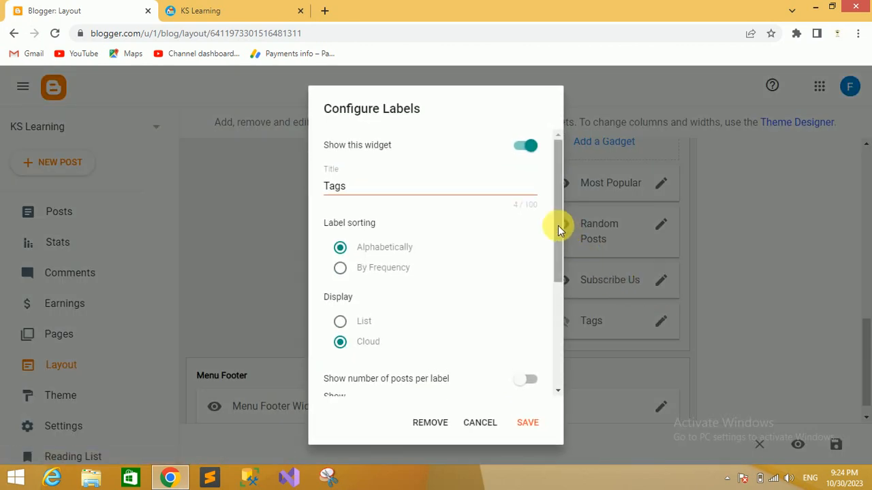
Step: Set the Tags gadget to show all labels instead of selected ones, with the display kept as Cloud
drag(558, 225, 568, 345)
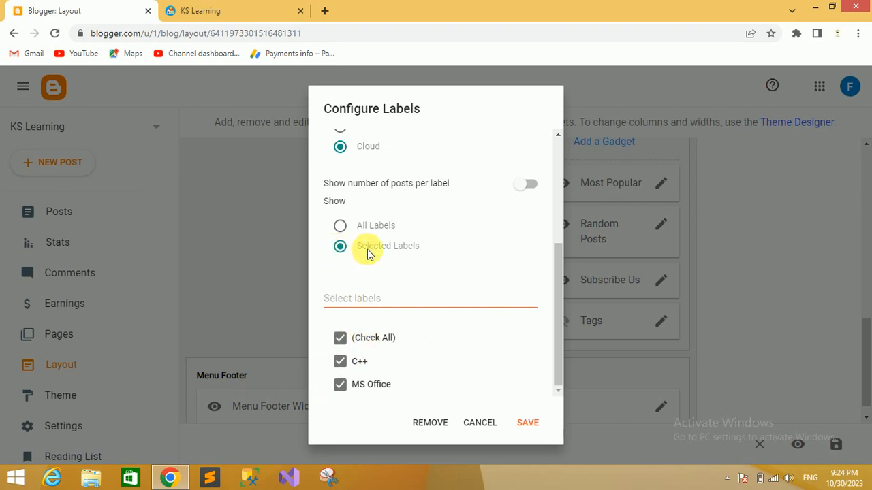
click(344, 250)
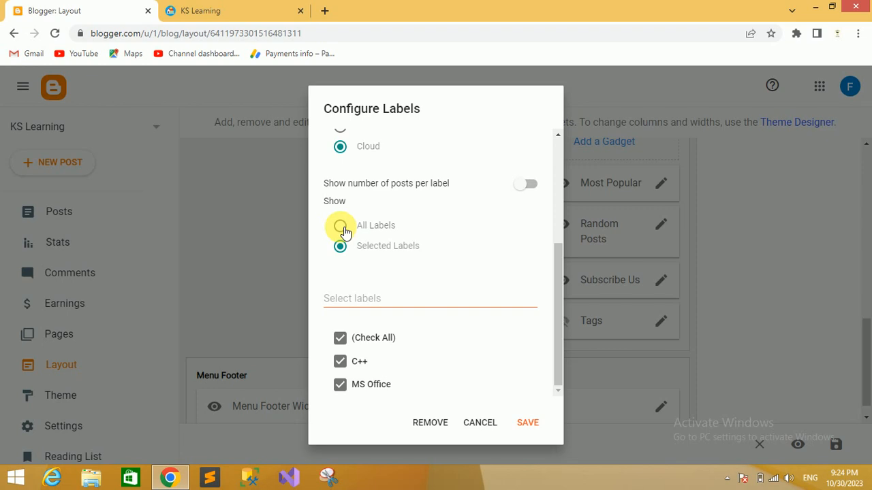
click(342, 228)
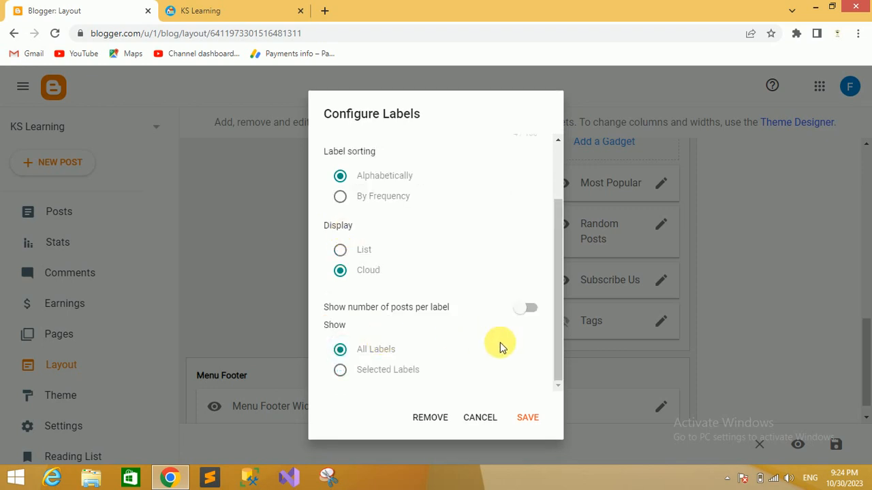
mouse_move(561, 338)
mouse_down()
mouse_move(564, 273)
mouse_move(557, 331)
mouse_up()
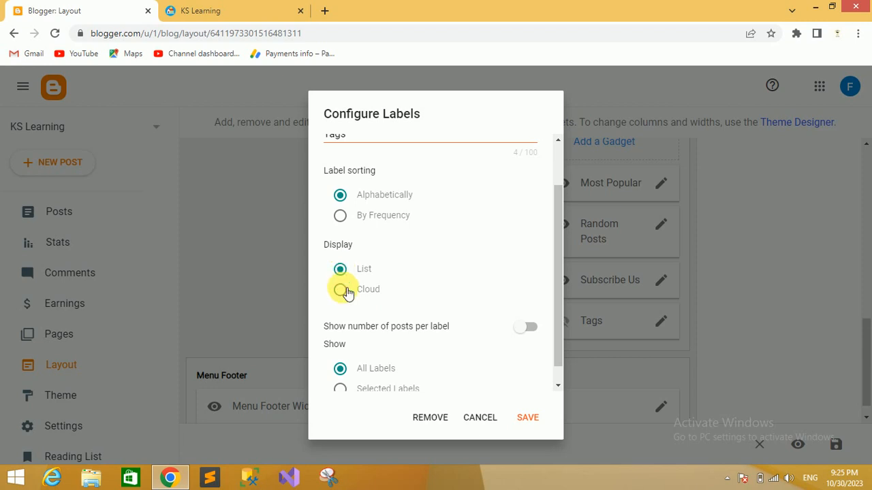
click(347, 291)
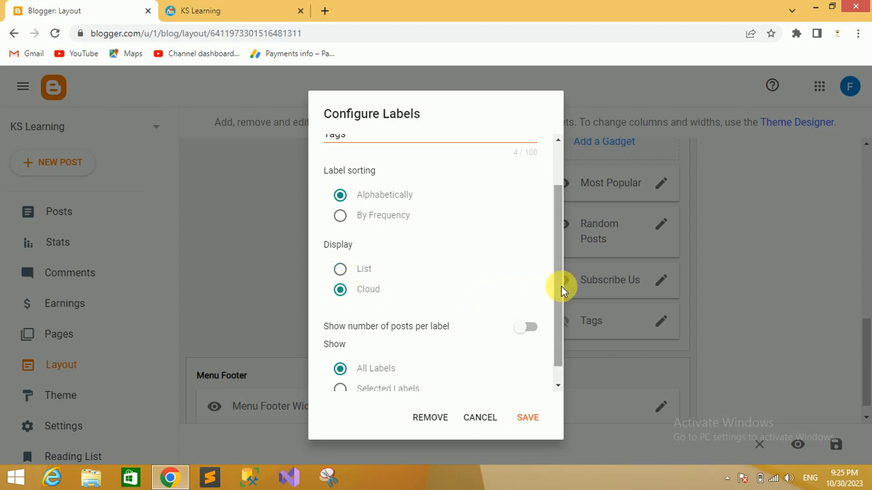
drag(561, 286, 558, 362)
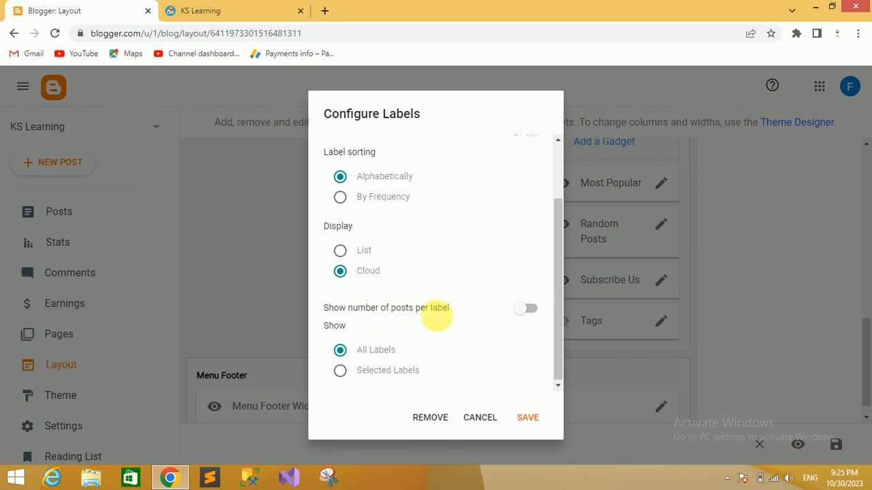
Step: Turn on the number of posts per label, save the Tags gadget, and reload the live KS Learning site to check it
click(525, 311)
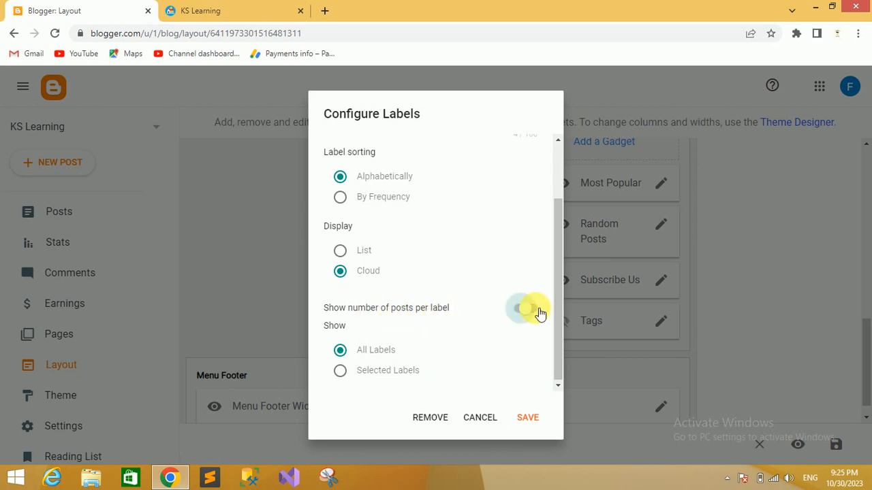
click(538, 312)
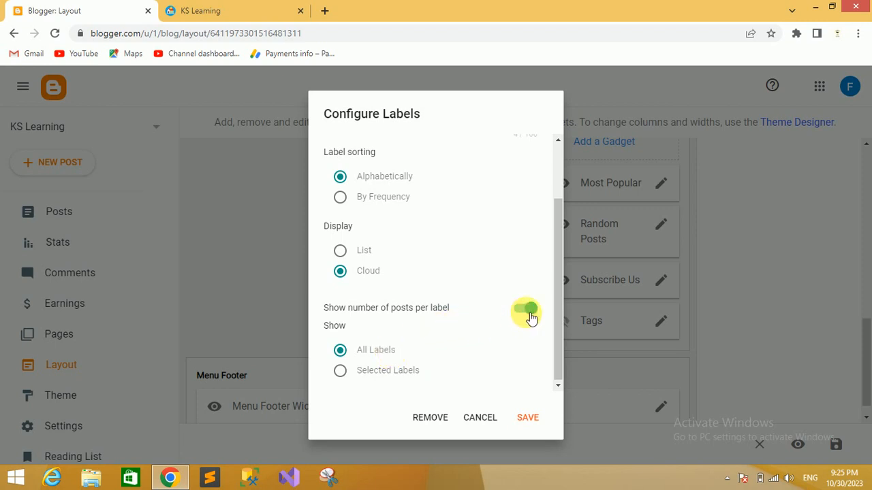
click(530, 416)
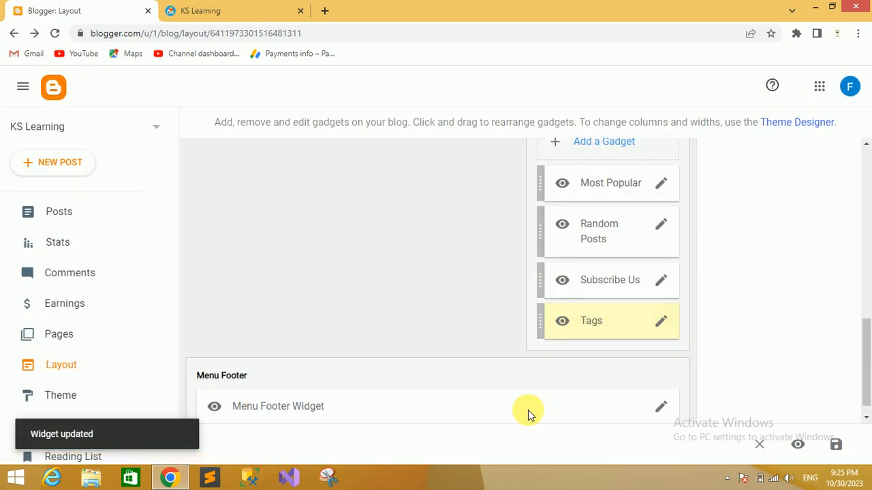
click(225, 8)
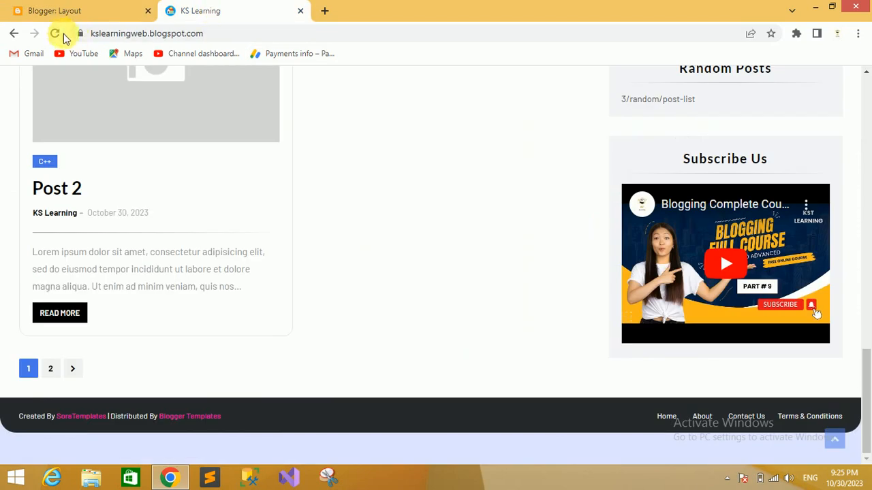
click(57, 34)
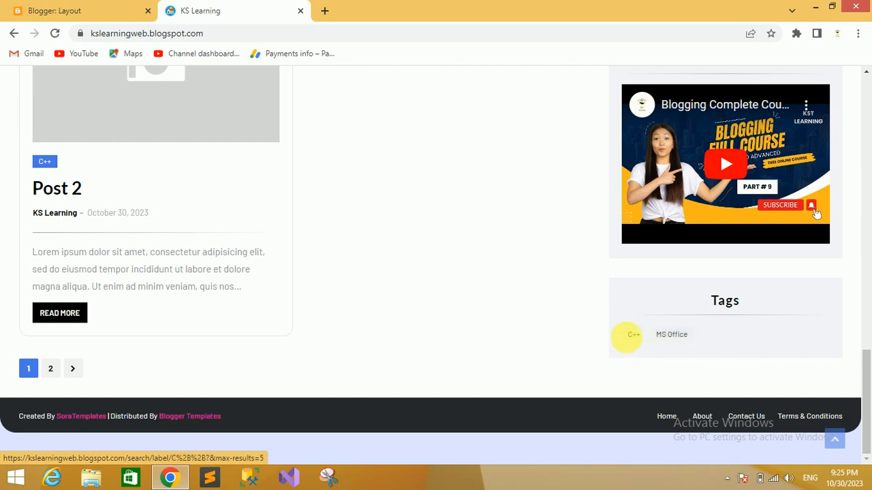
Step: Return to the Blogger layout, reopen the Tags gadget, change its display to List and save it
click(53, 7)
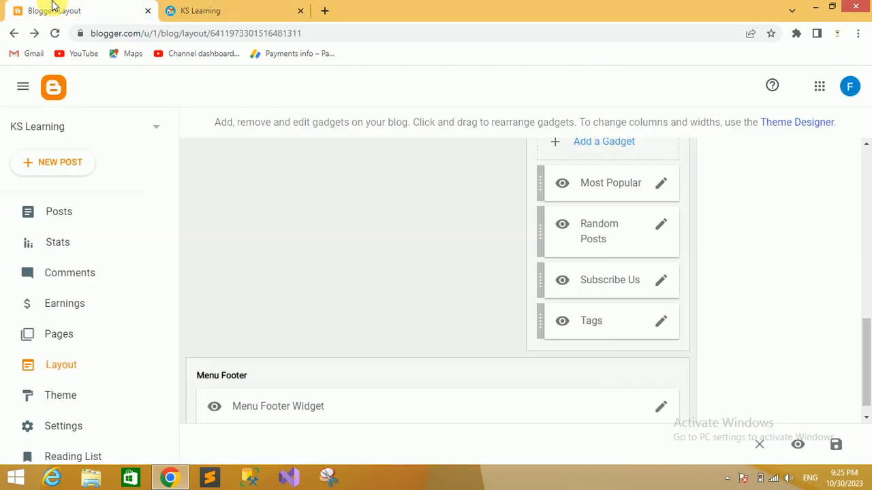
click(660, 326)
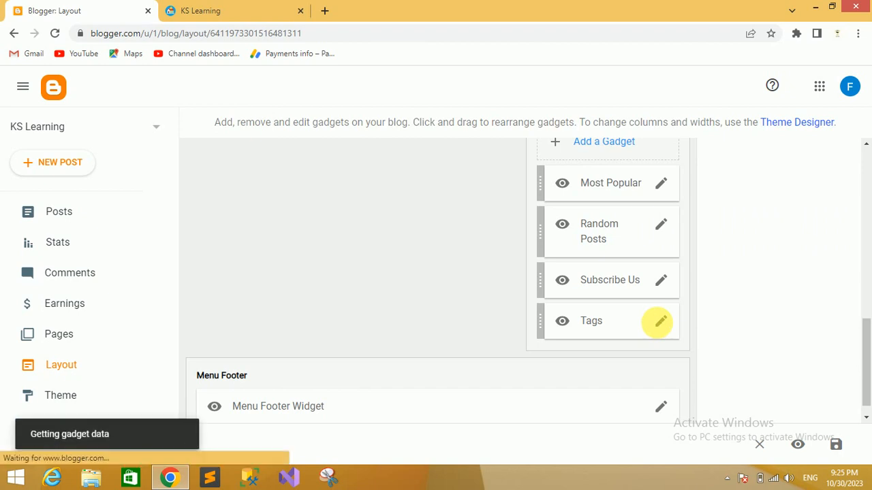
scroll(557, 275, down, 1)
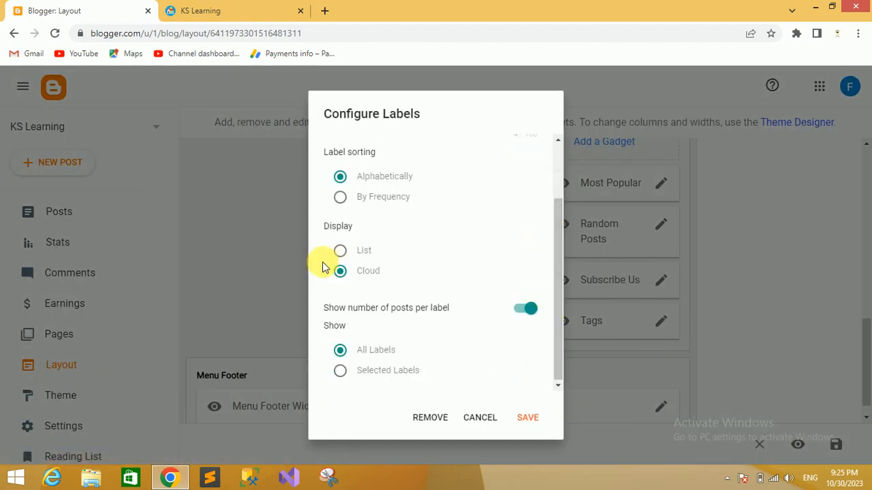
click(342, 251)
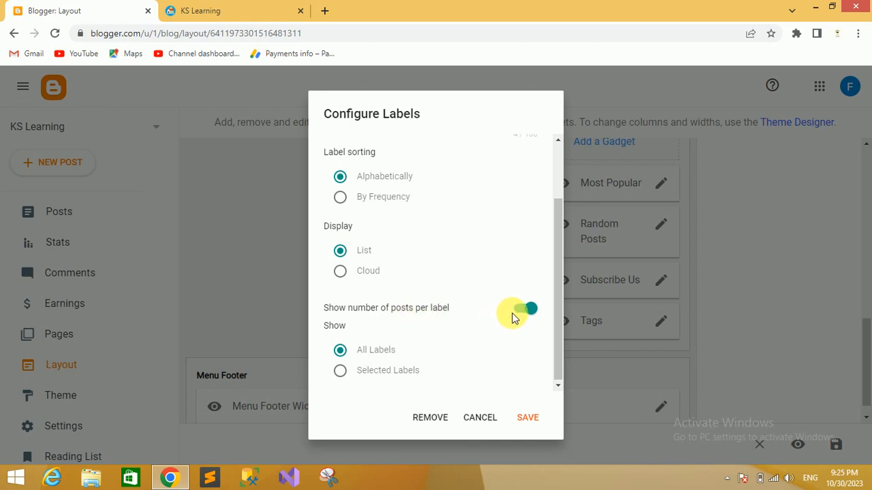
click(528, 418)
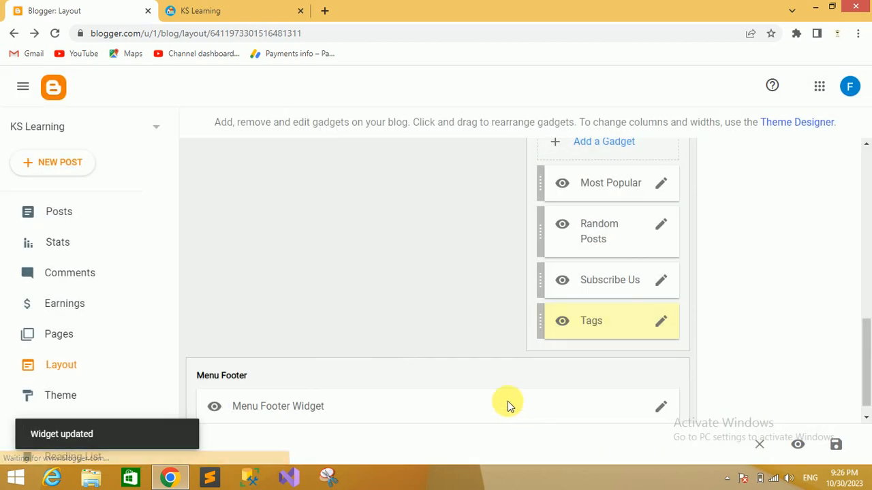
Step: Reload the live KS Learning site and examine the sidebar Tags list and its post counts at 150% zoom
click(203, 10)
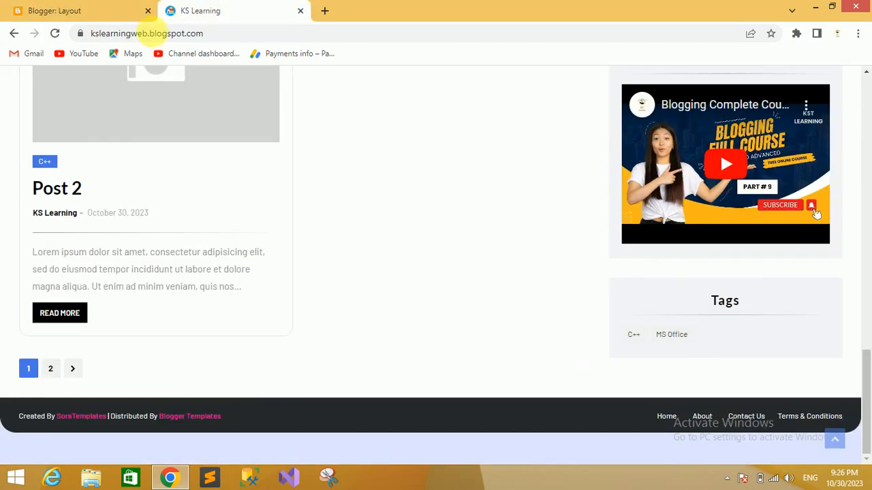
click(55, 34)
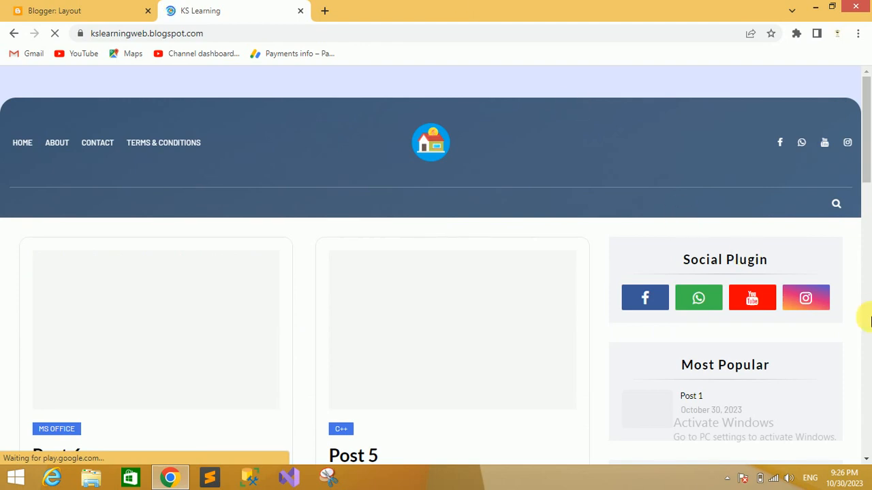
scroll(863, 266, down, 15)
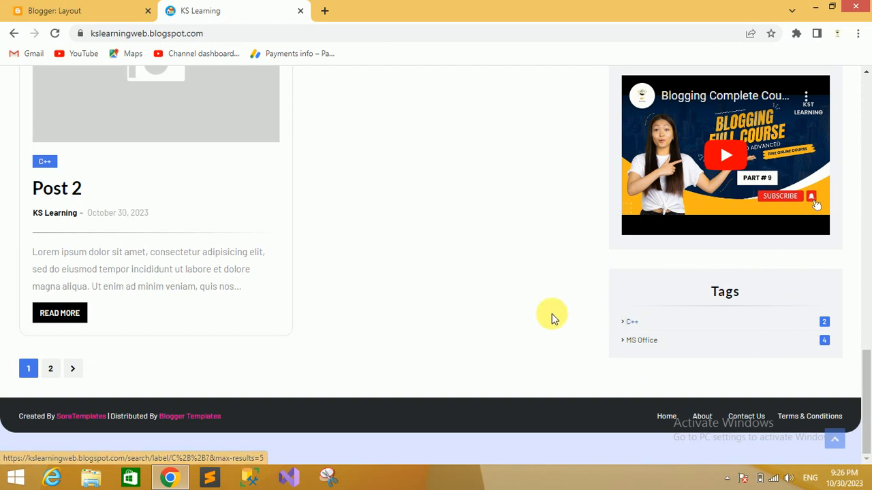
key(ctrl+plus)
key(ctrl+plus)
key(ctrl+plus)
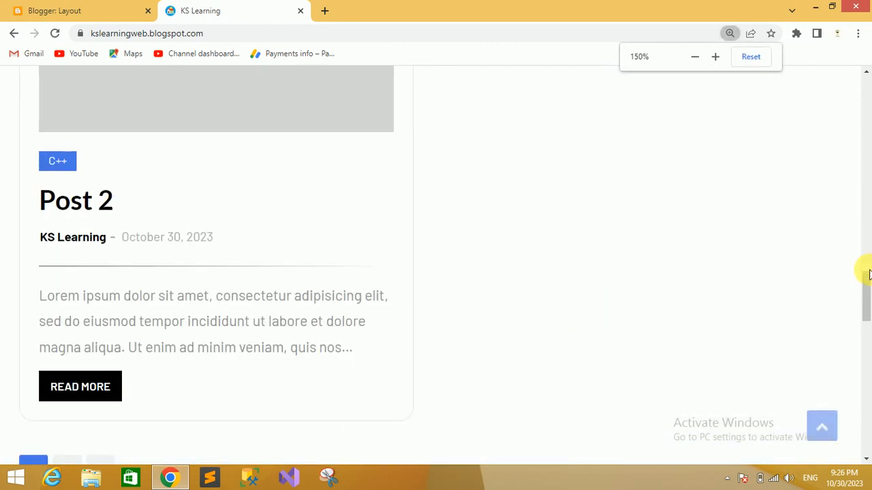
drag(868, 272, 865, 449)
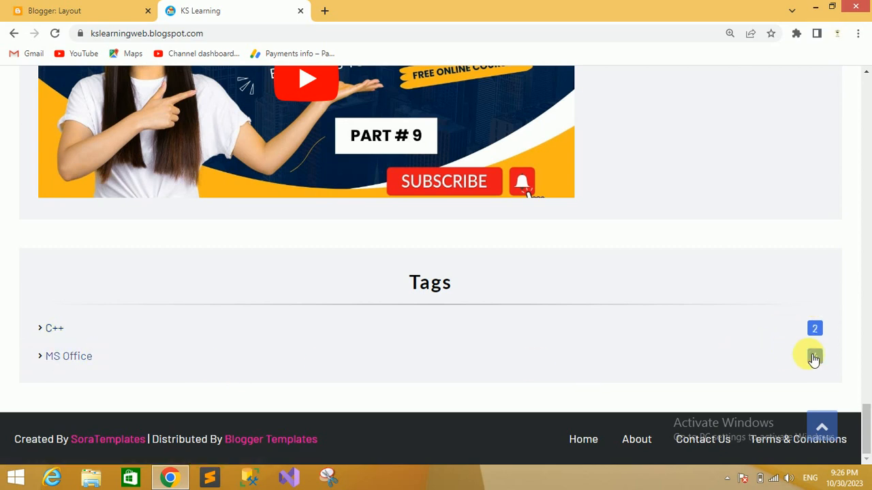
Step: Open the "MS Office" label from the Tags list and review the posts filed under it
click(70, 362)
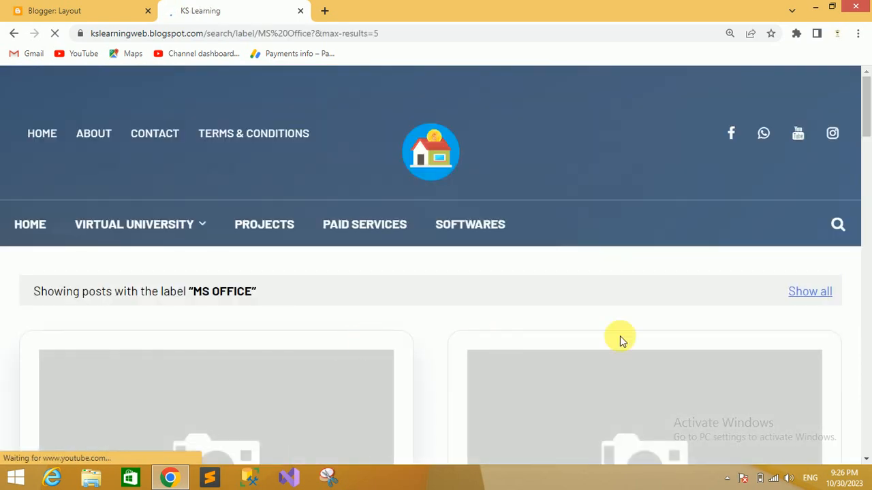
scroll(869, 150, down, 3)
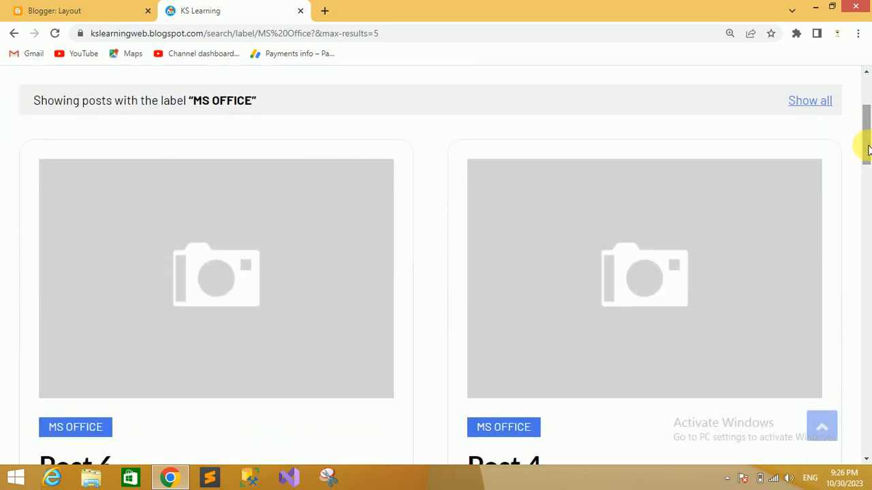
drag(869, 149, 862, 190)
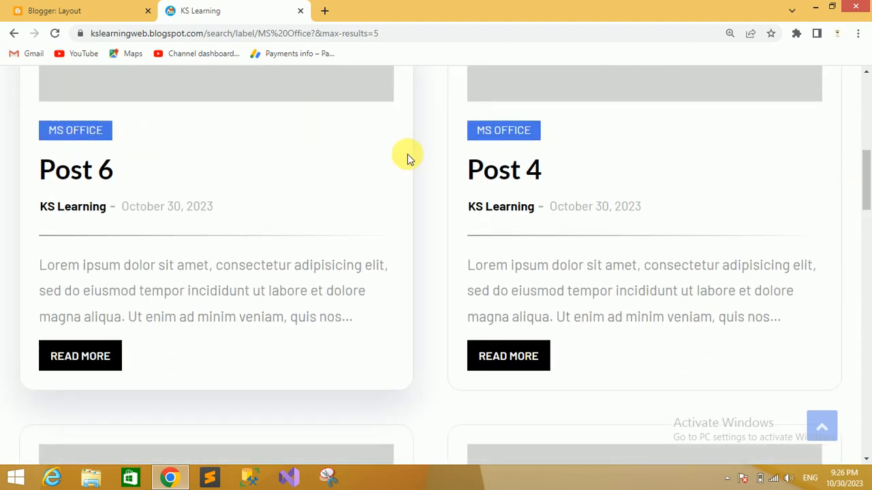
drag(869, 209, 869, 314)
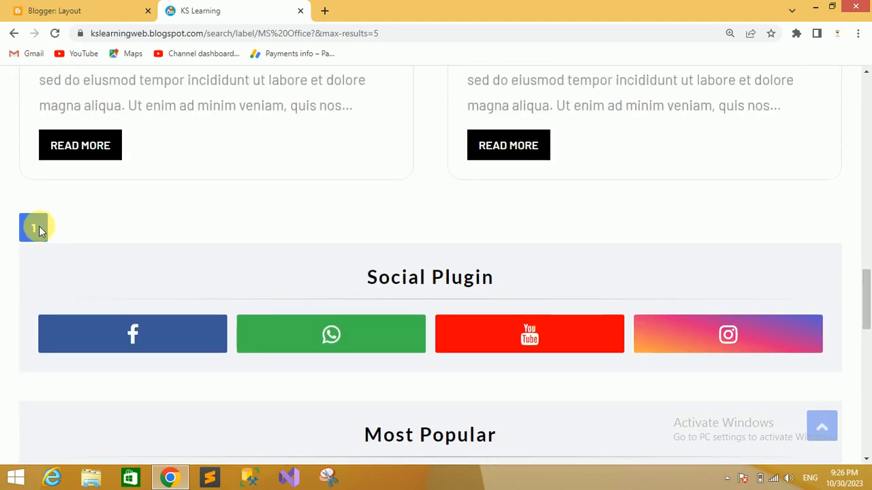
drag(866, 315, 866, 443)
drag(866, 483, 864, 80)
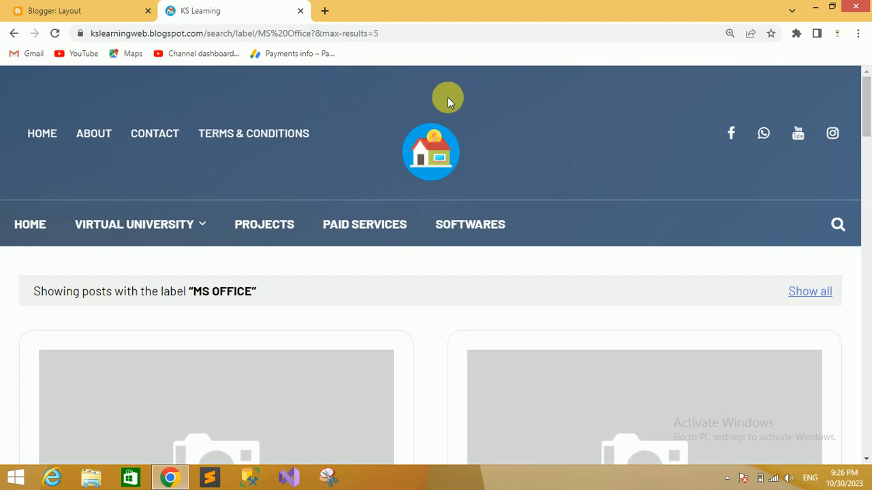
Step: Restore the page zoom to 100%, go back to the live home page and view the Tags section again
key(ctrl+minus)
key(ctrl+minus)
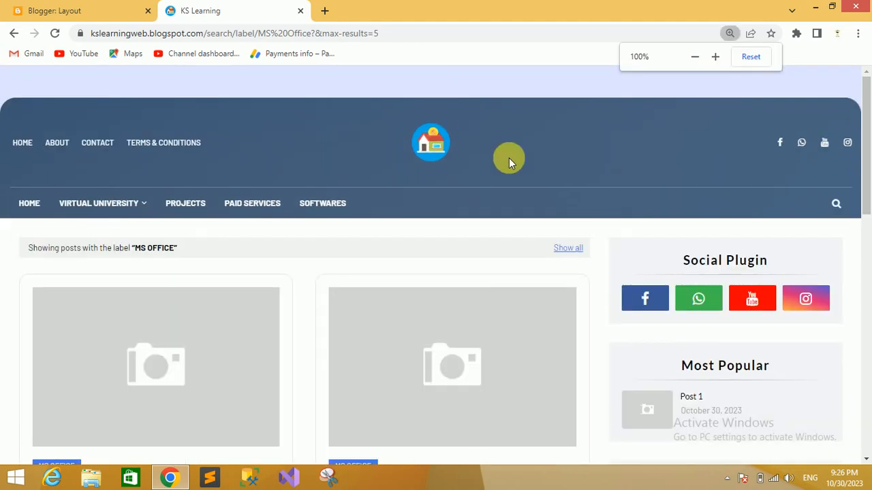
click(13, 33)
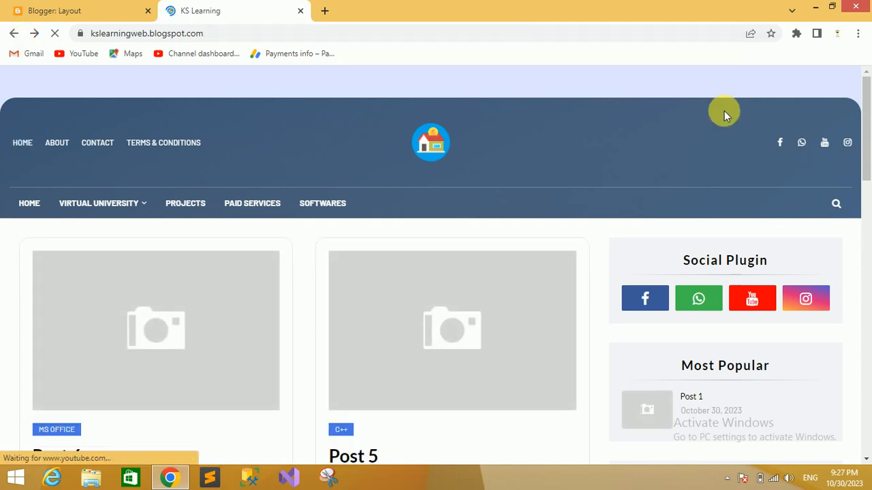
scroll(870, 159, down, 10)
drag(865, 266, 867, 409)
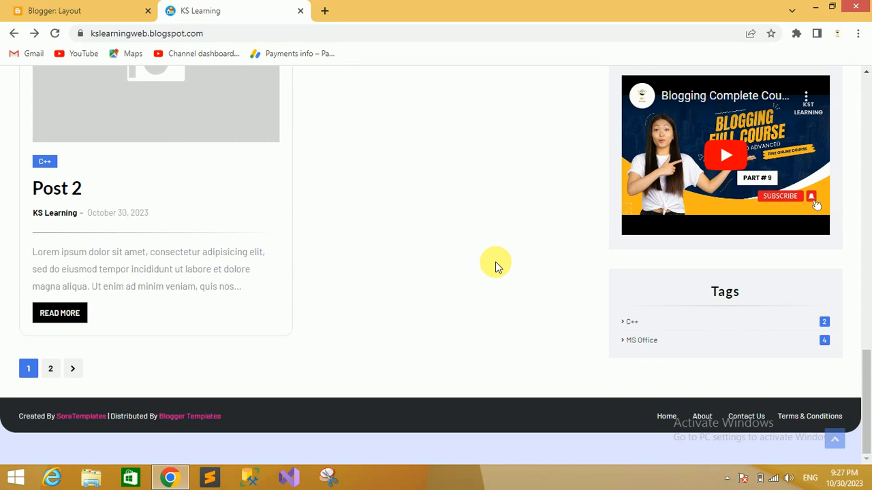